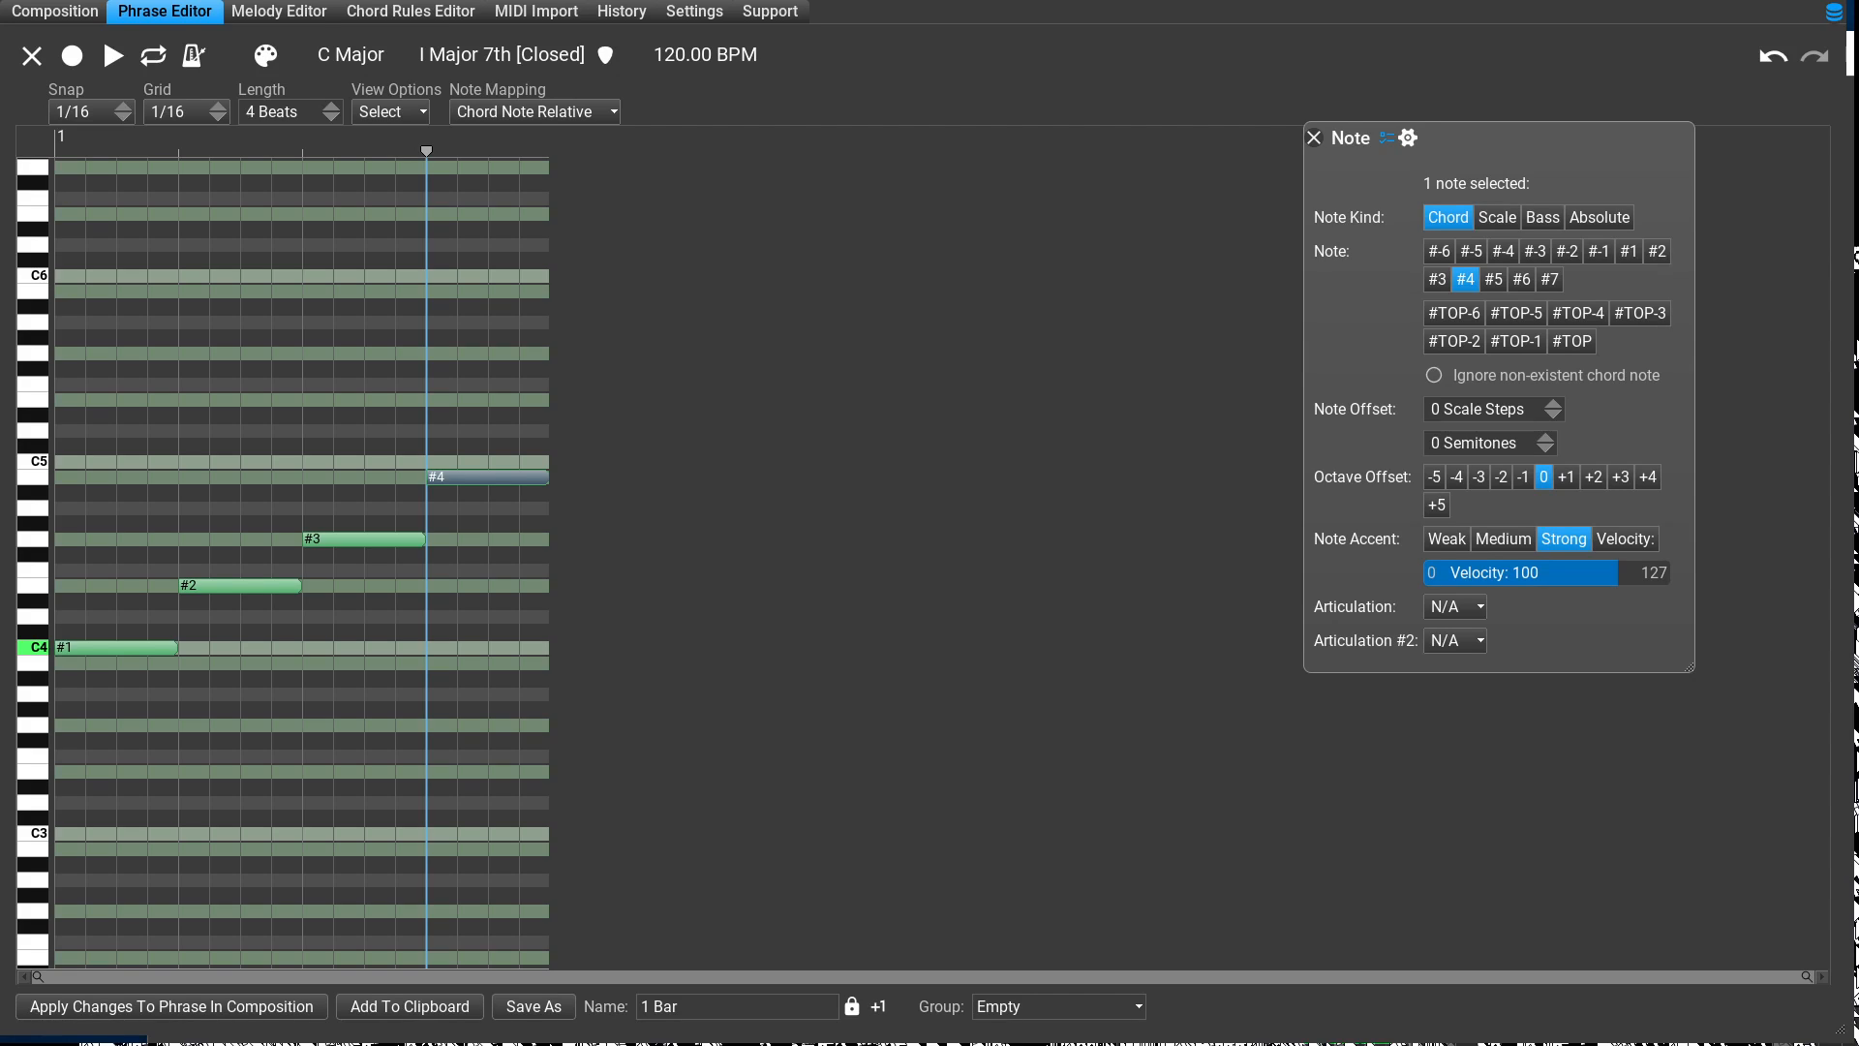
Step: Return to the composition and set the first bar's chord to Cmaj7
{"action": "left_click", "coordinate": [1434, 375]}
{"action": "left_click", "coordinate": [1433, 376]}
{"action": "left_click", "coordinate": [55, 11]}
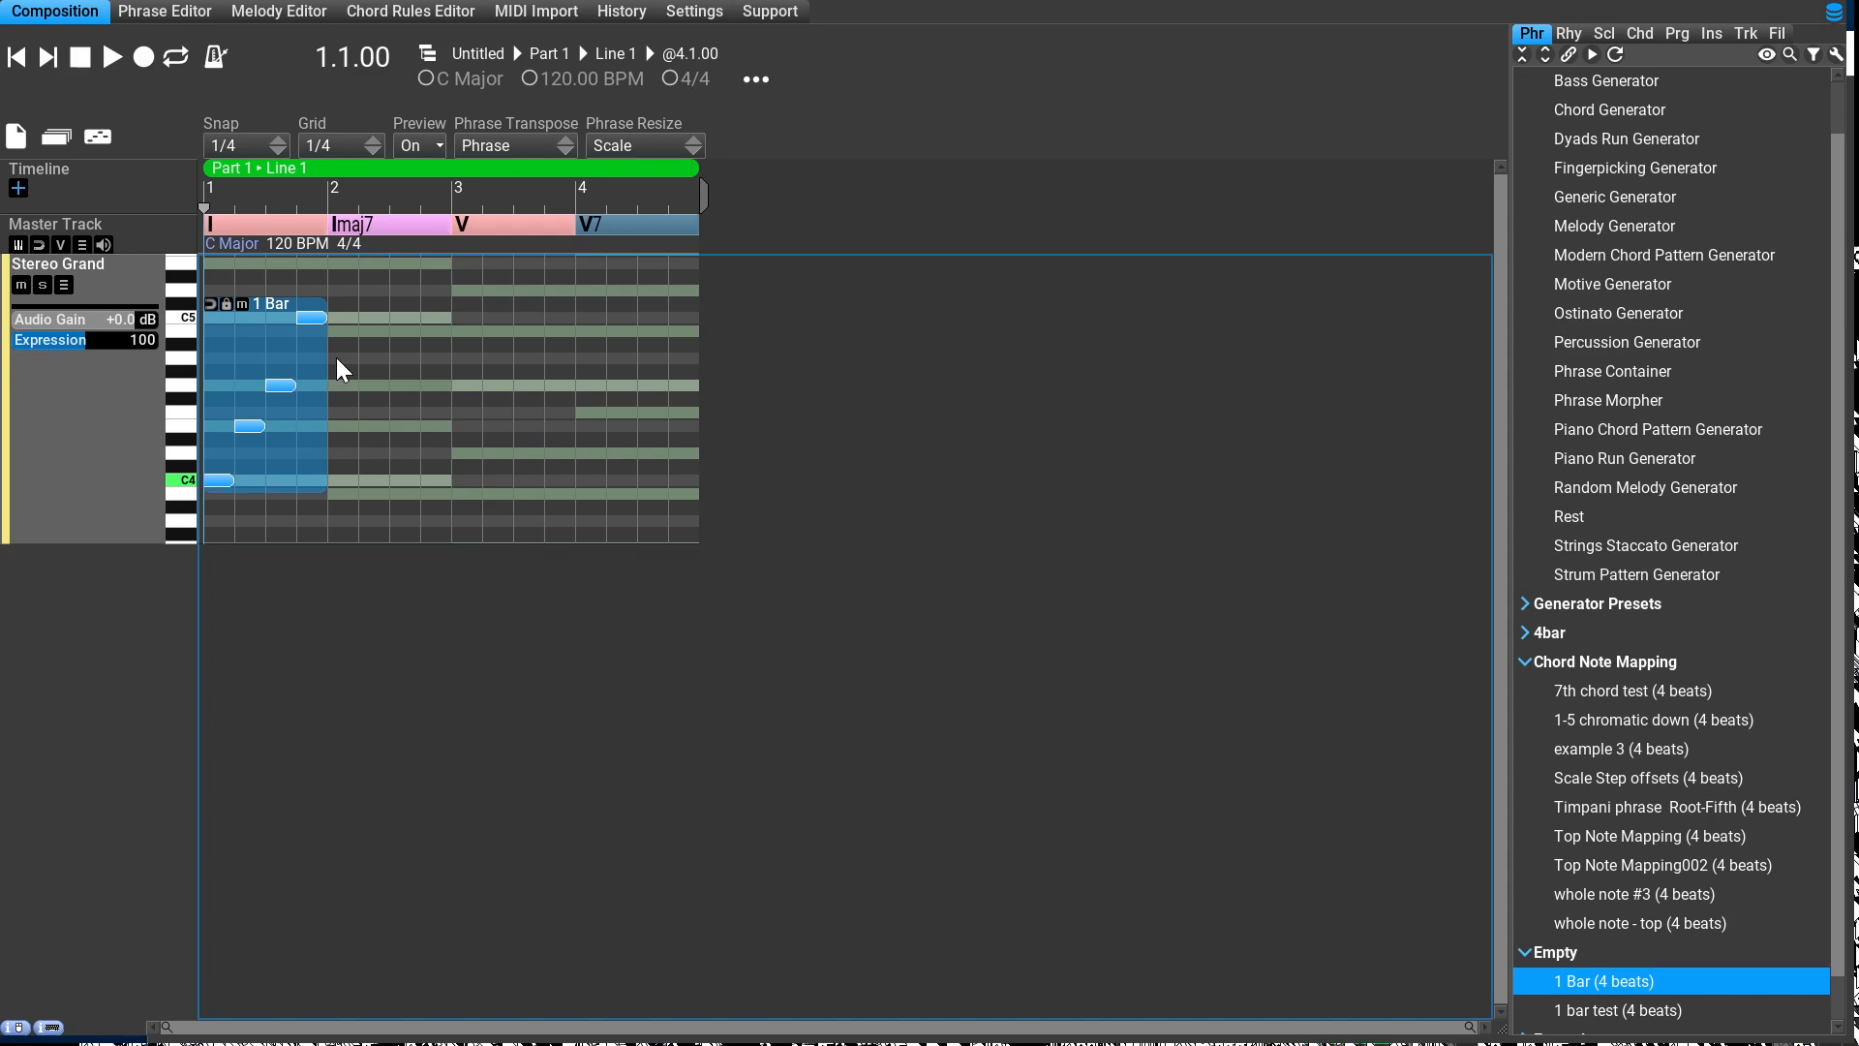
{"action": "key", "text": "Up"}
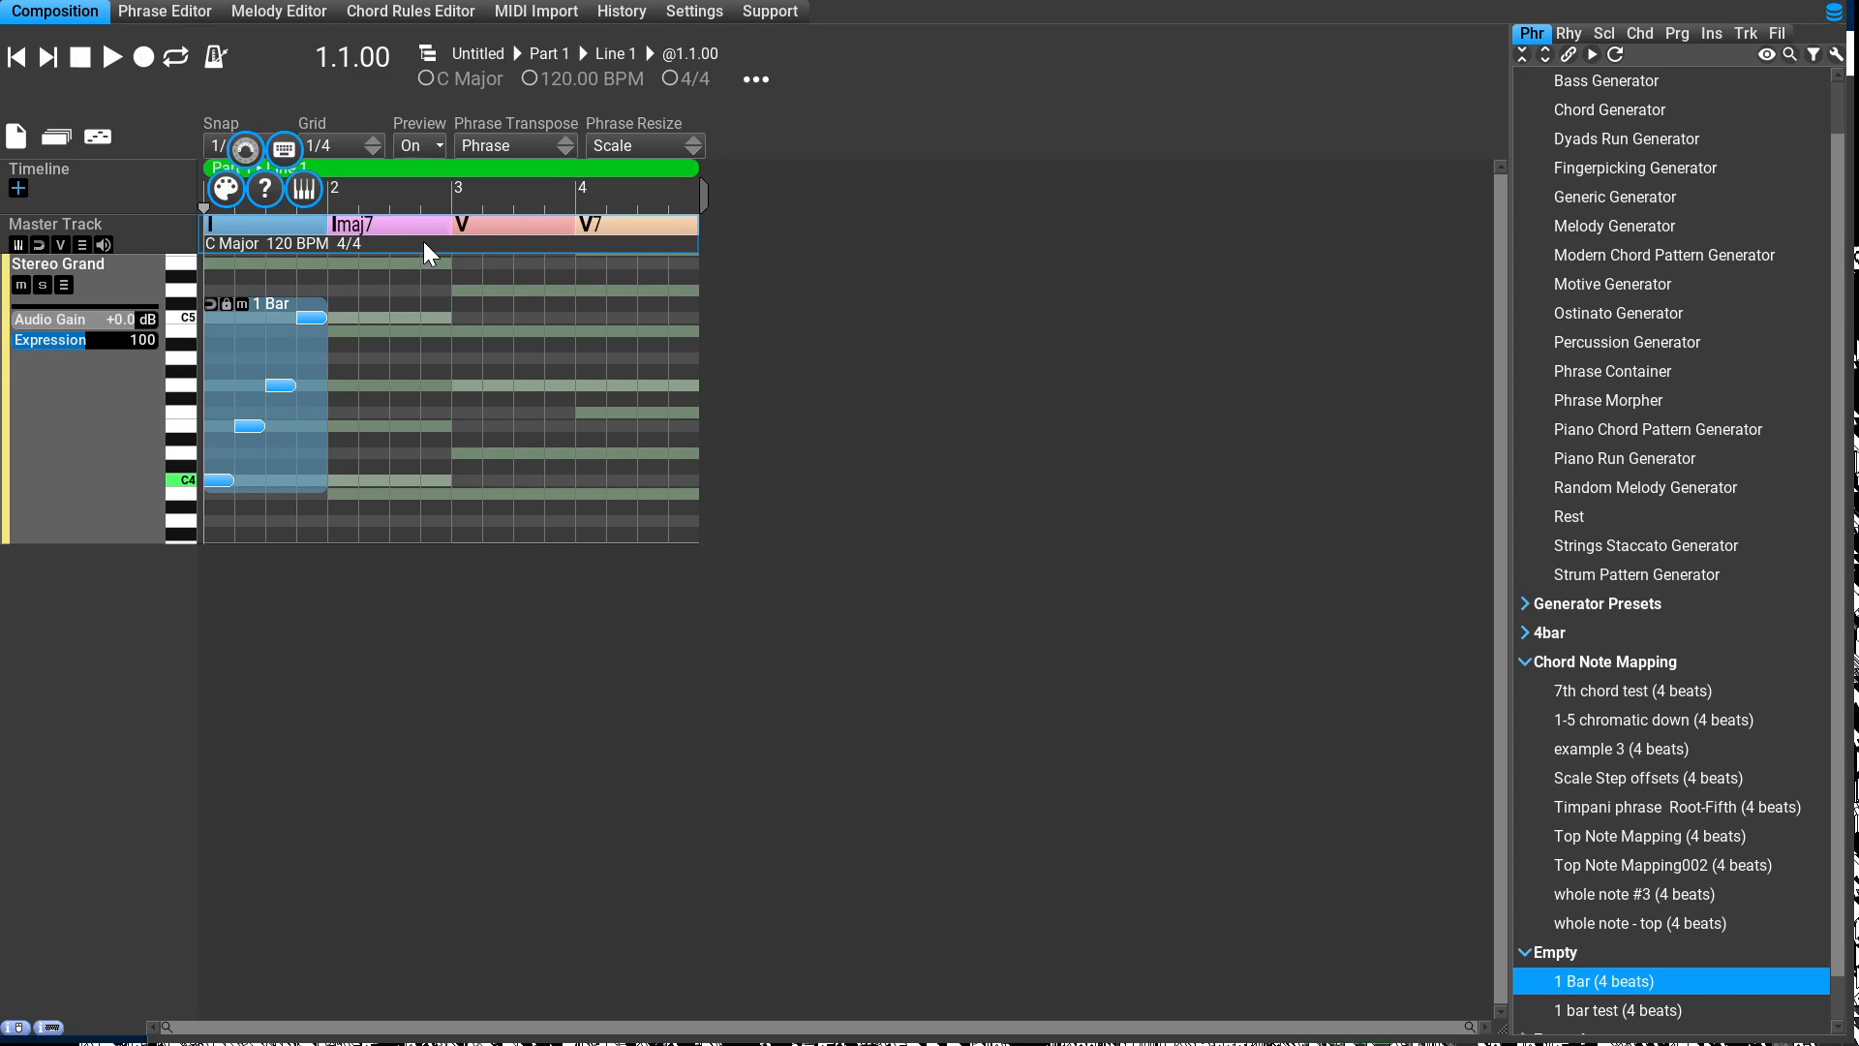
{"action": "key", "text": "Return"}
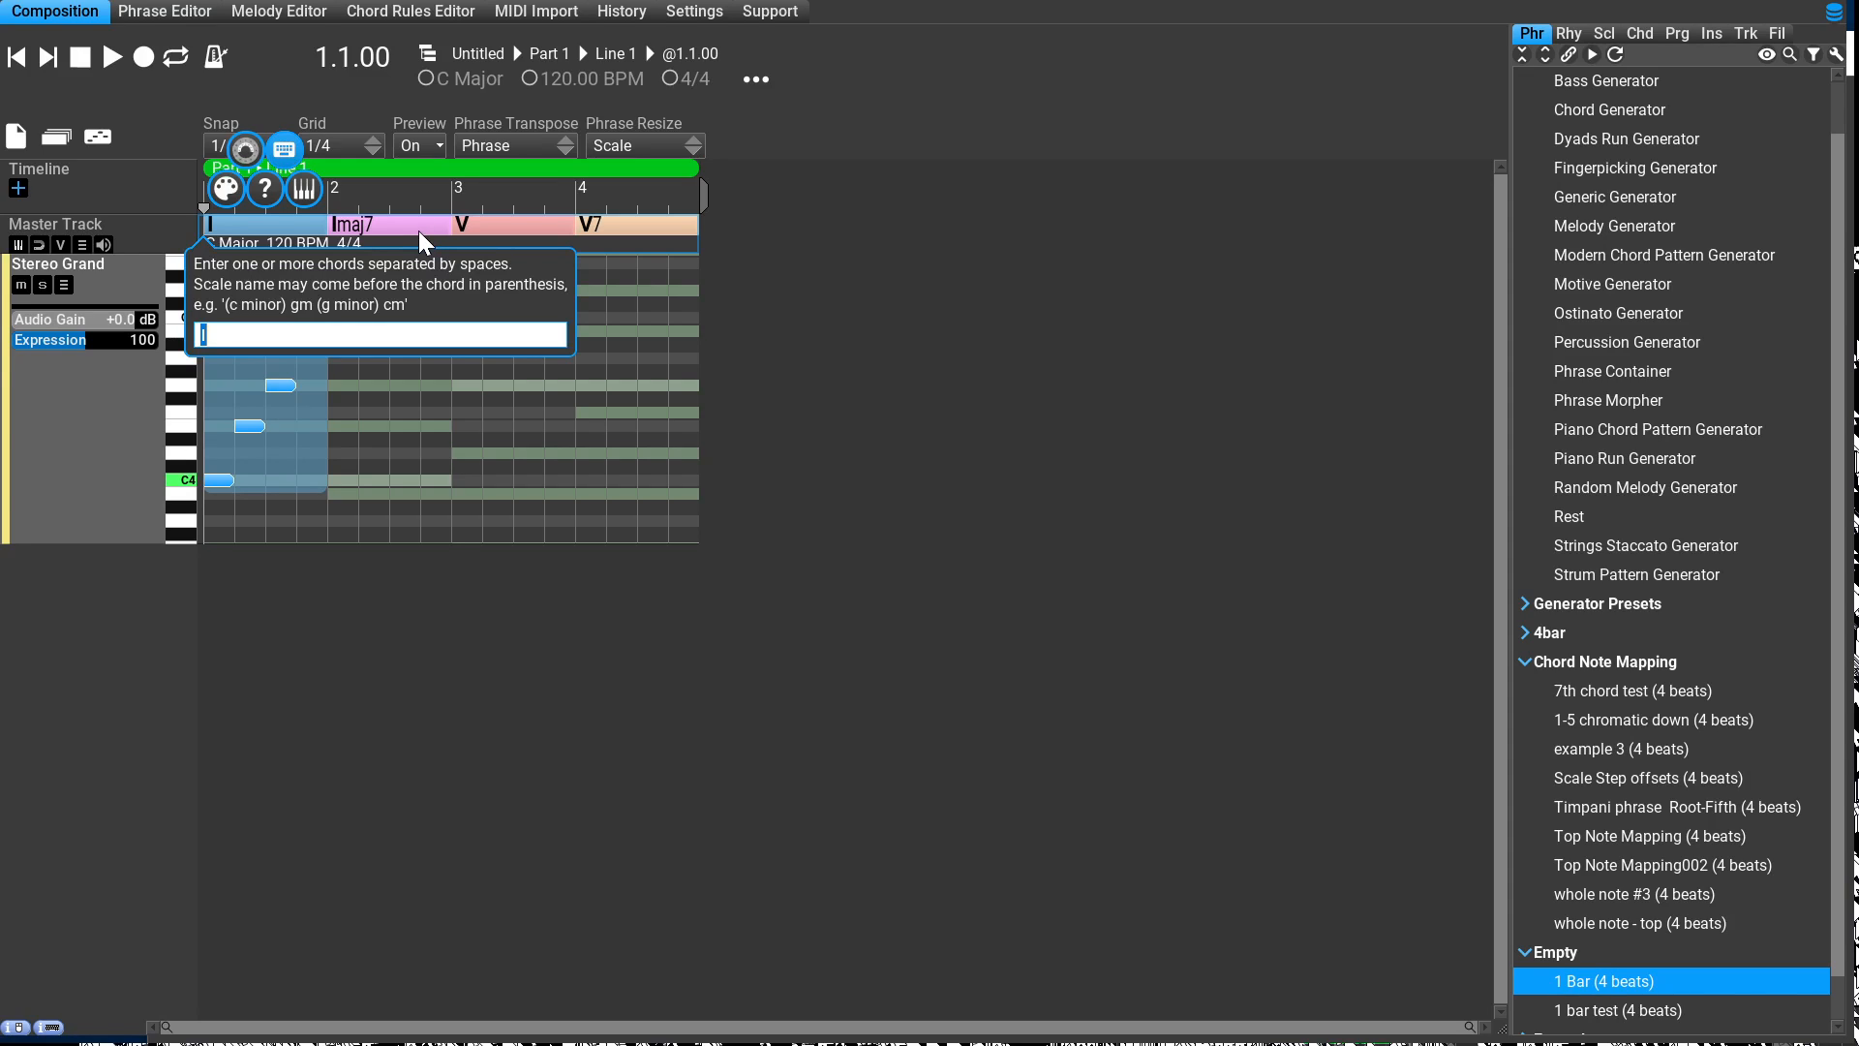
{"action": "type", "text": "Cmaj7"}
{"action": "key", "text": "Return"}
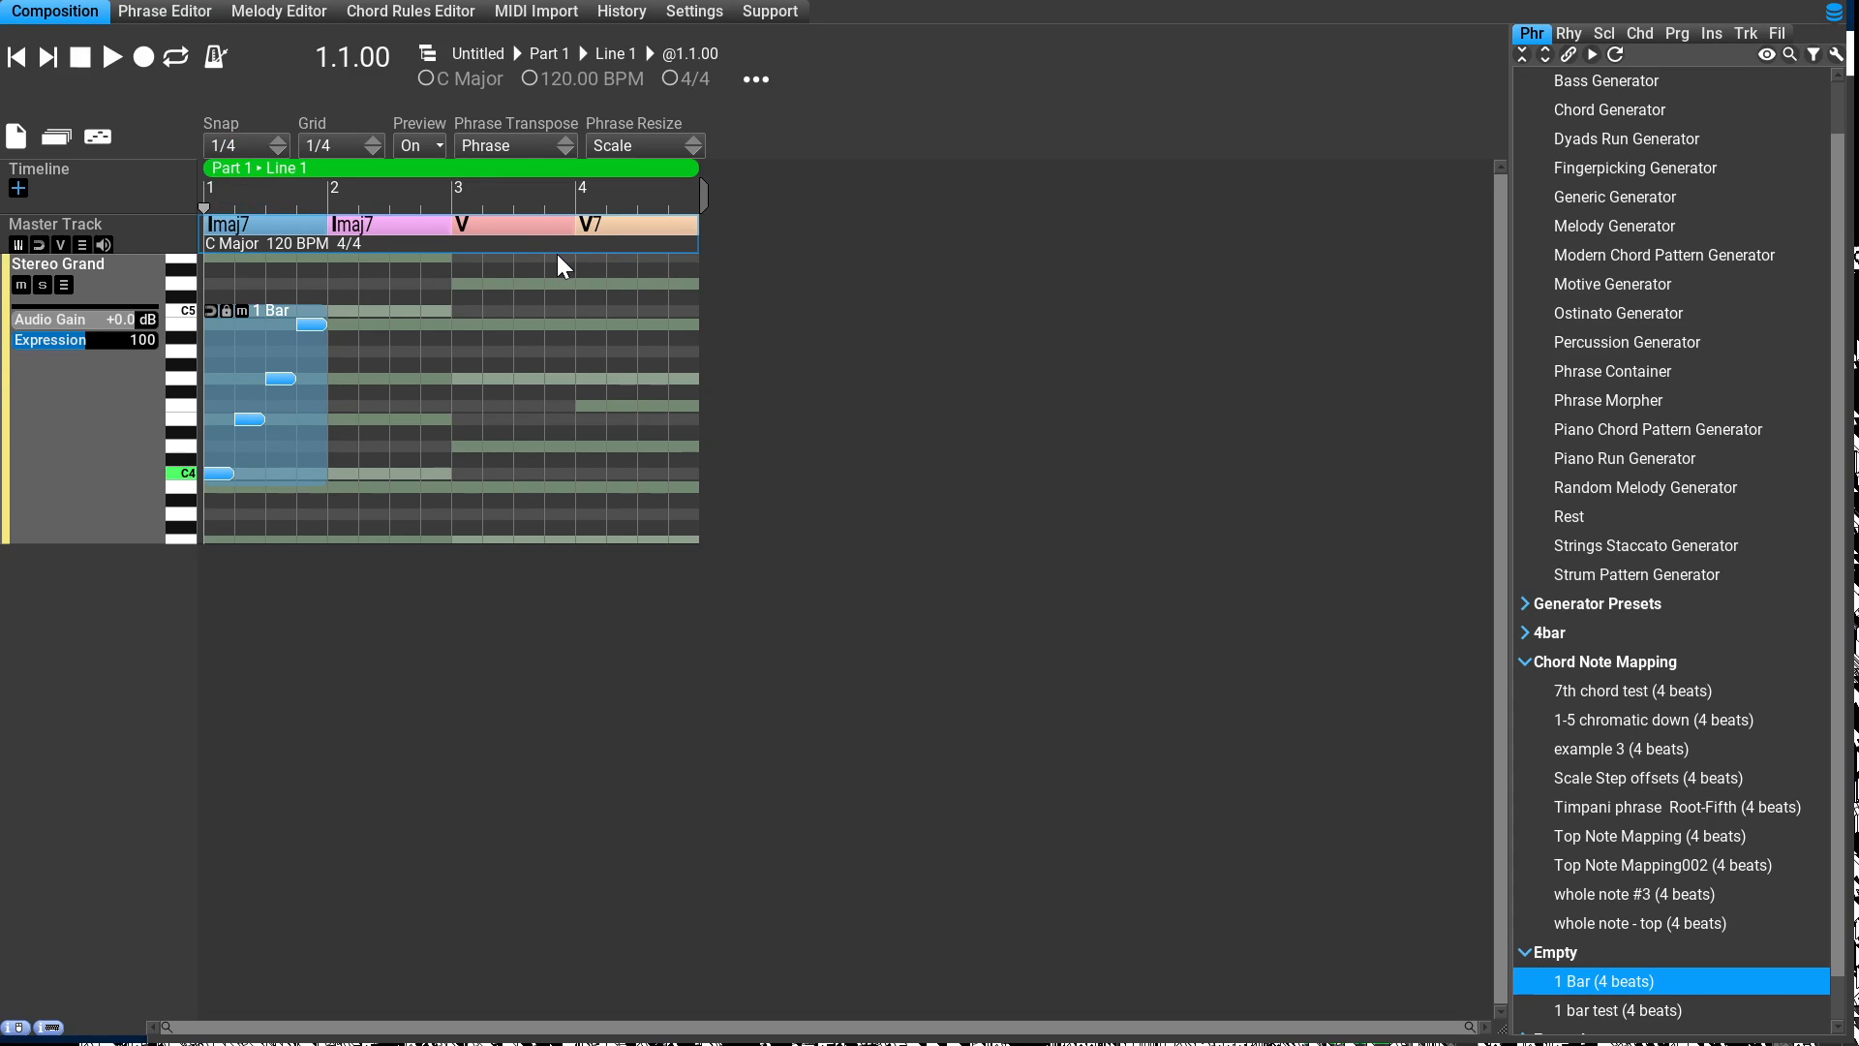
Step: Set the first bar's chord to the plain I chord and play the bar back
{"action": "mouse_move", "coordinate": [322, 335]}
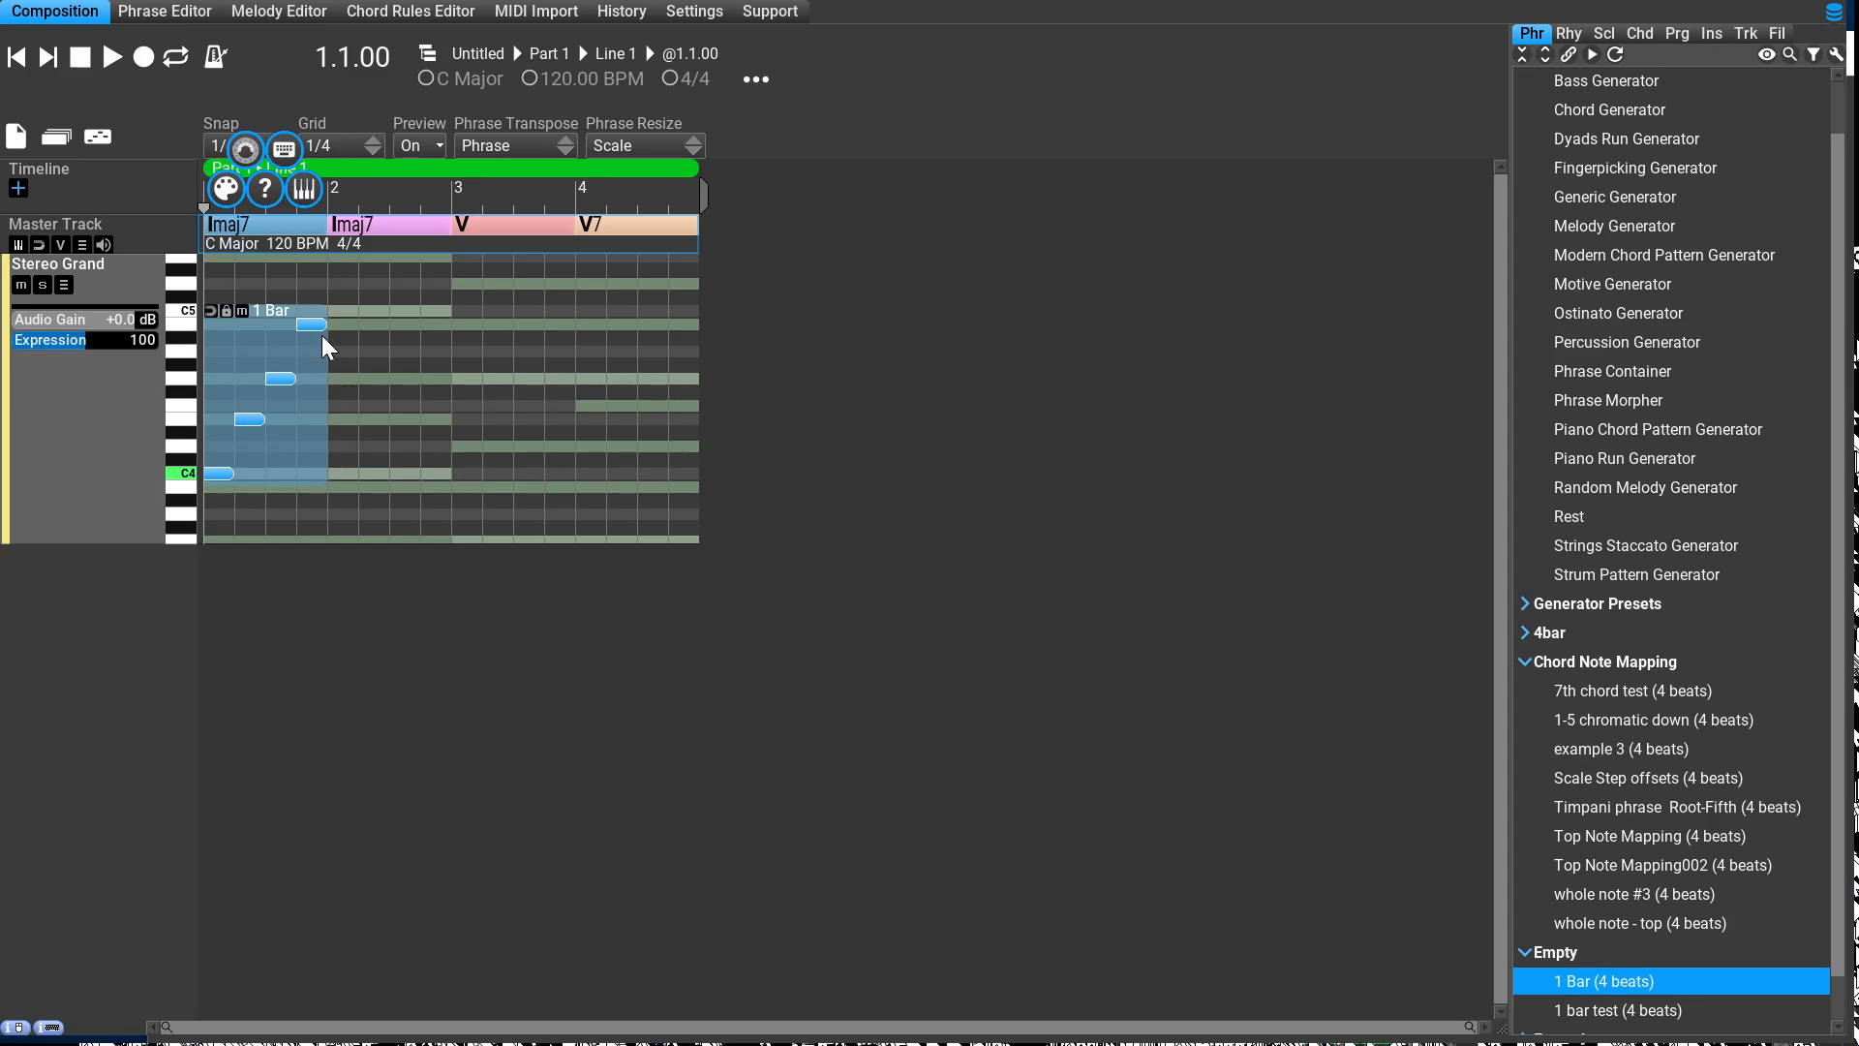
{"action": "double_click", "coordinate": [434, 223]}
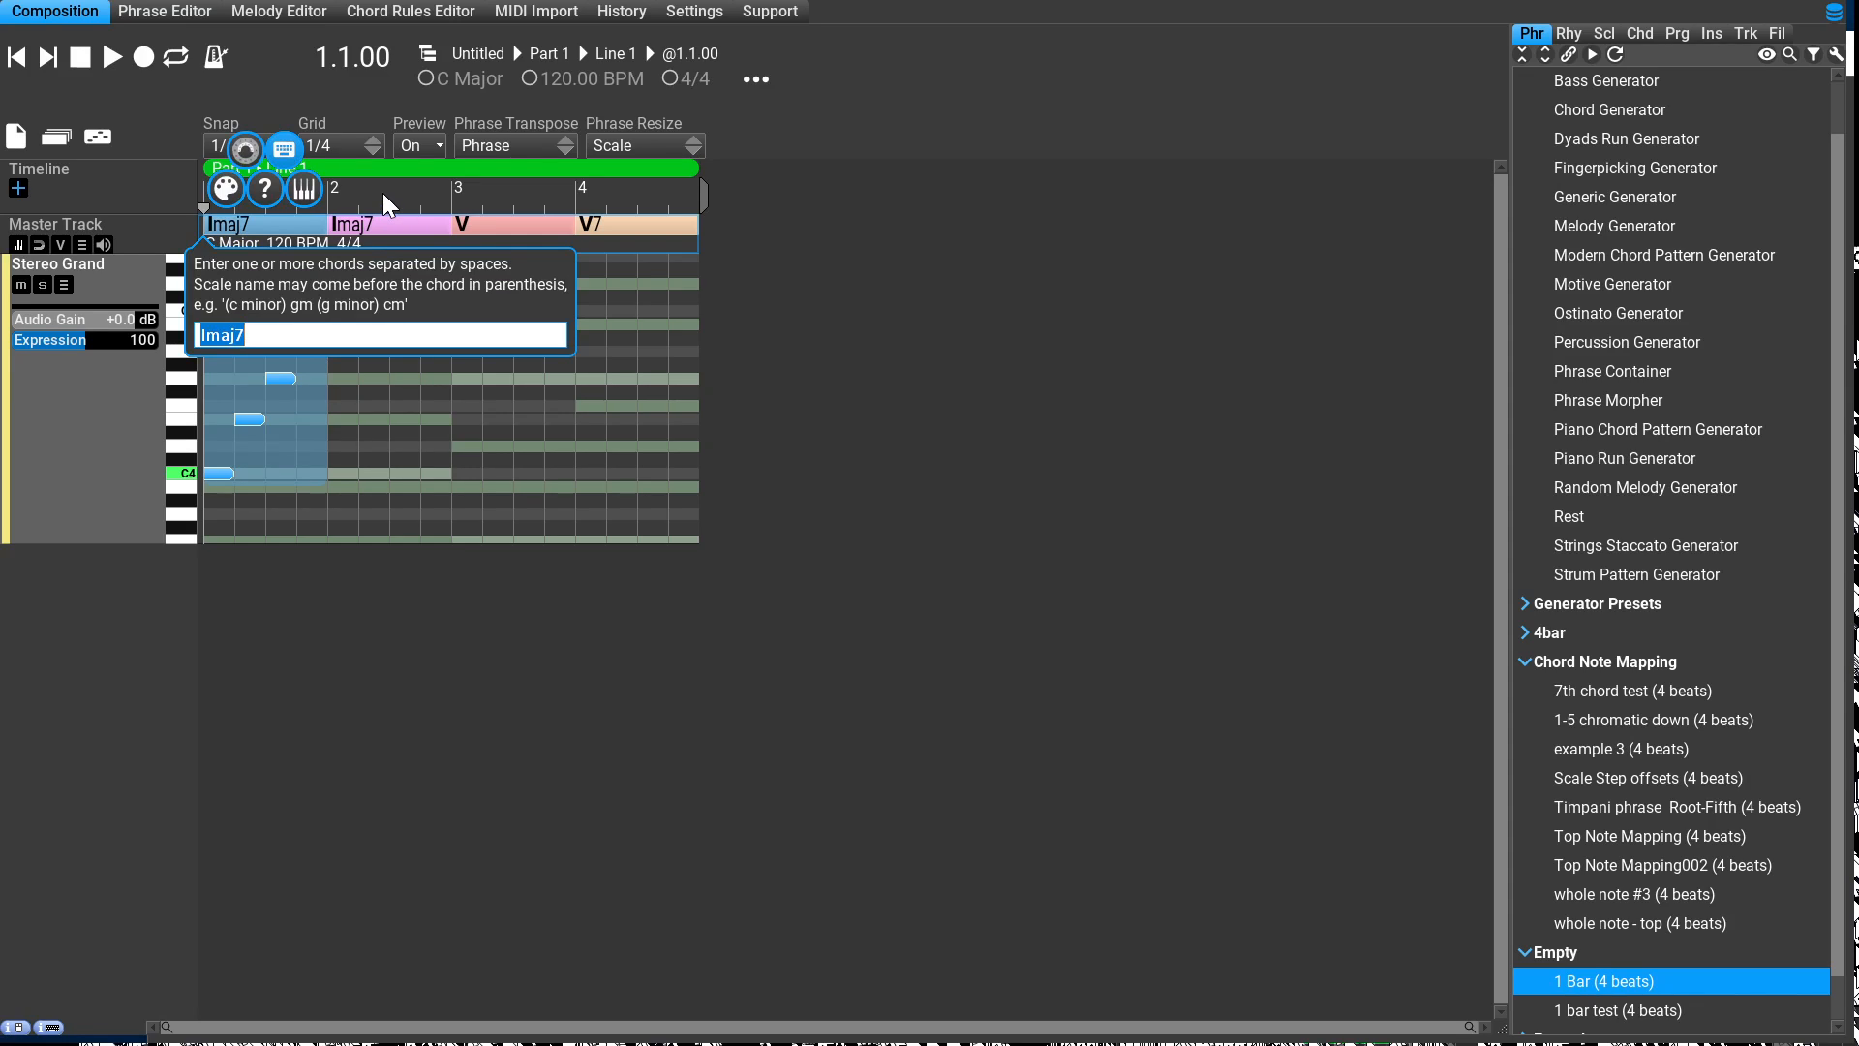
{"action": "type", "text": "I"}
{"action": "key", "text": "Return"}
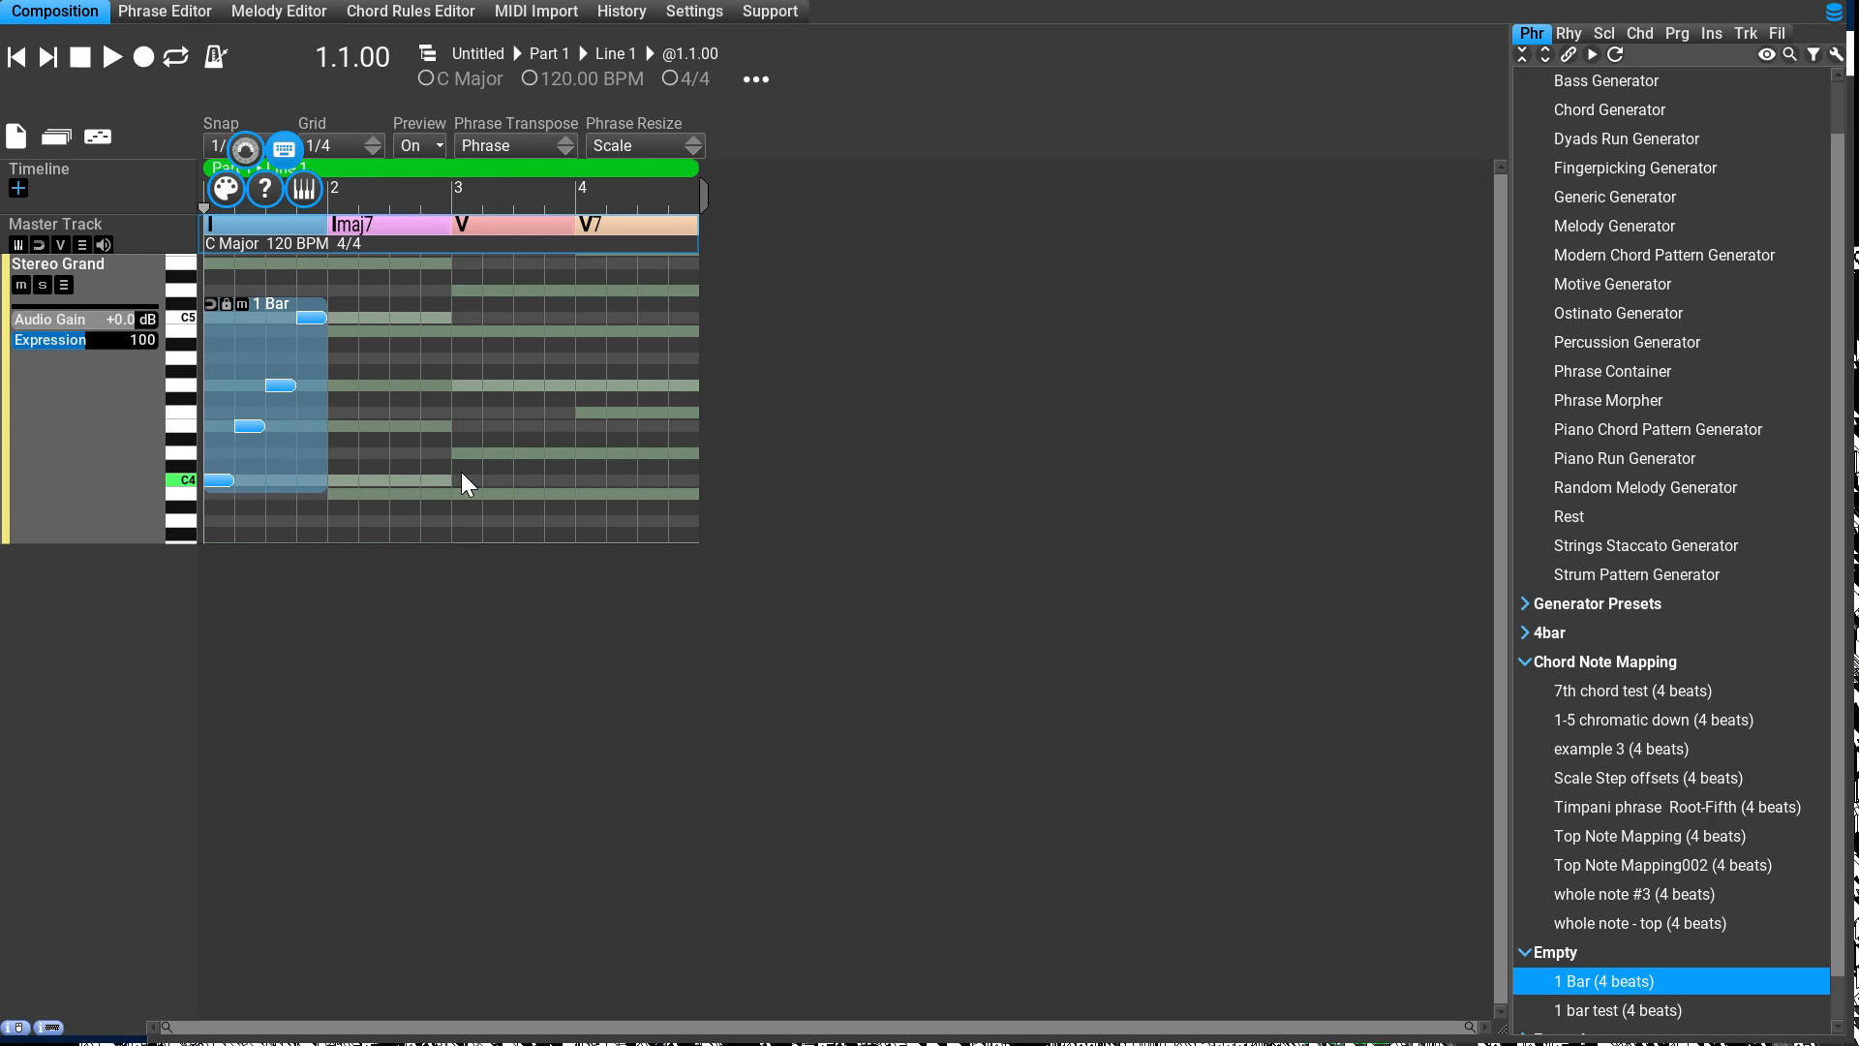
{"action": "key", "text": "space"}
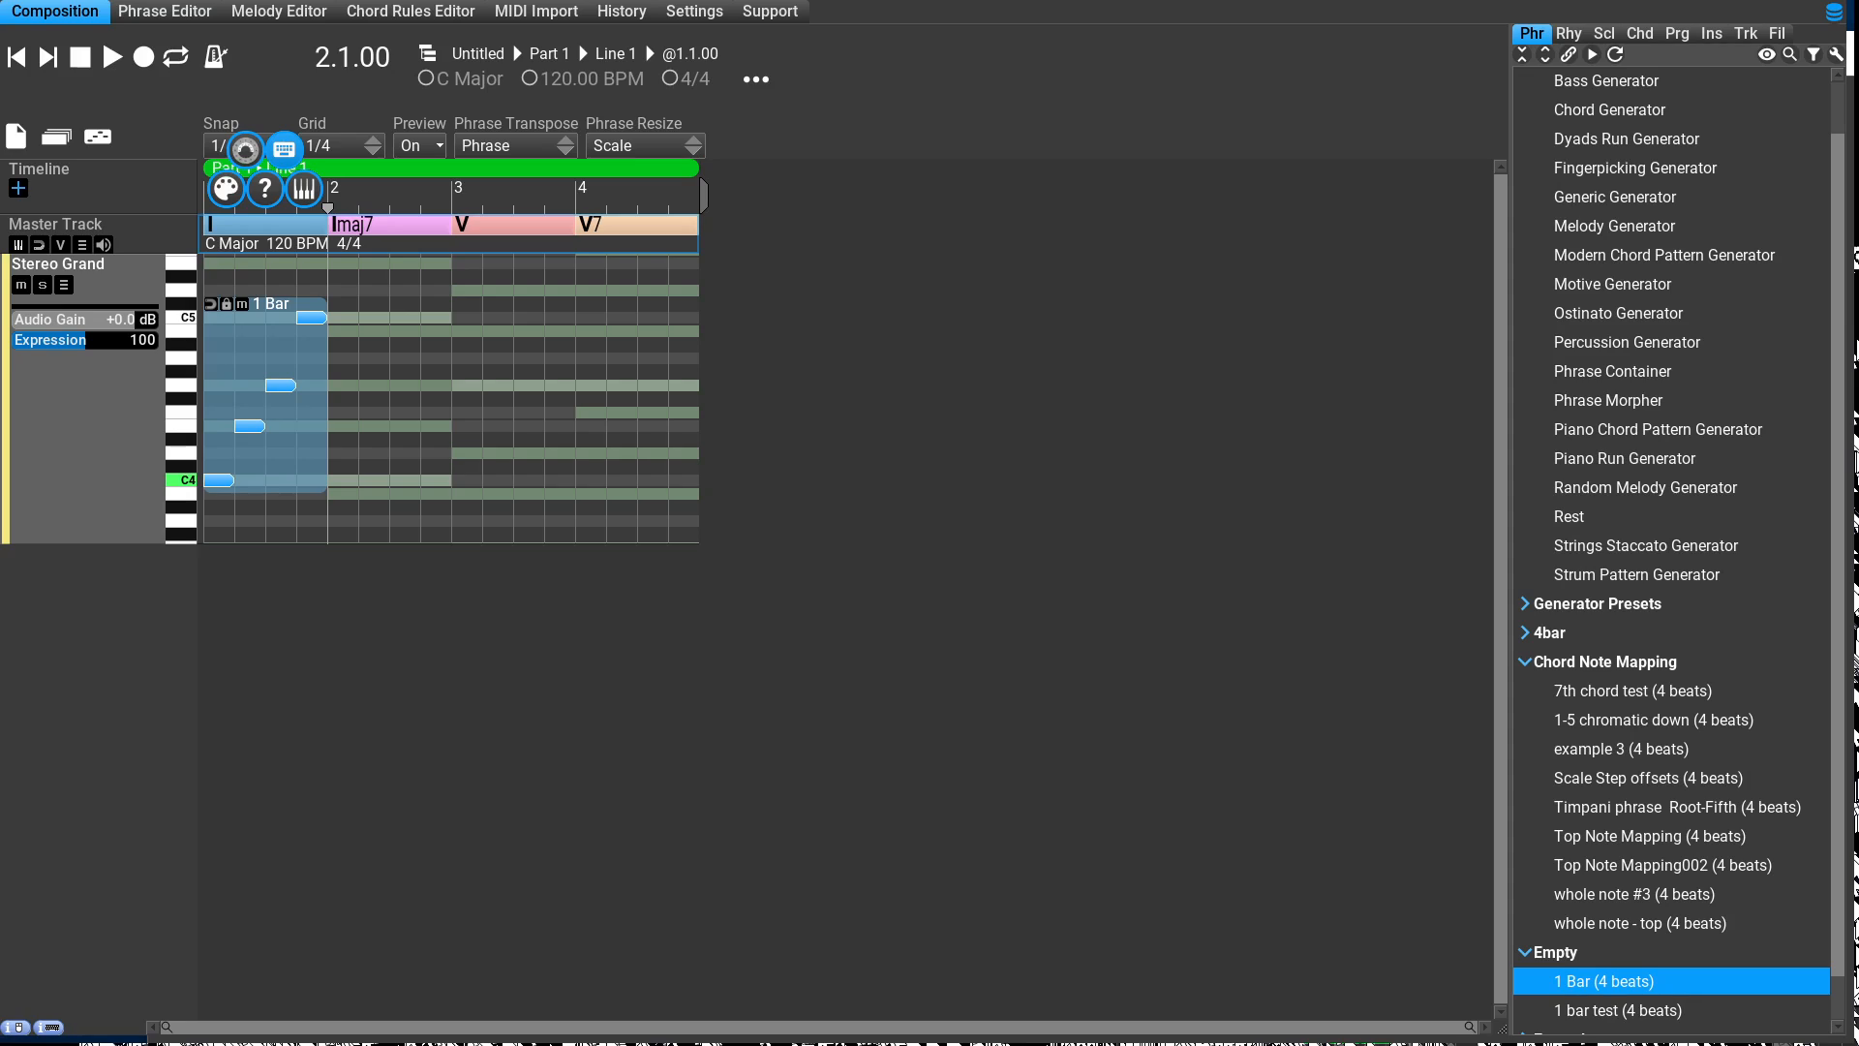
Step: Enable ignoring non-existent chord notes for the #4 note of the 1 Bar phrase and apply the phrase to the composition
{"action": "left_click", "coordinate": [205, 13]}
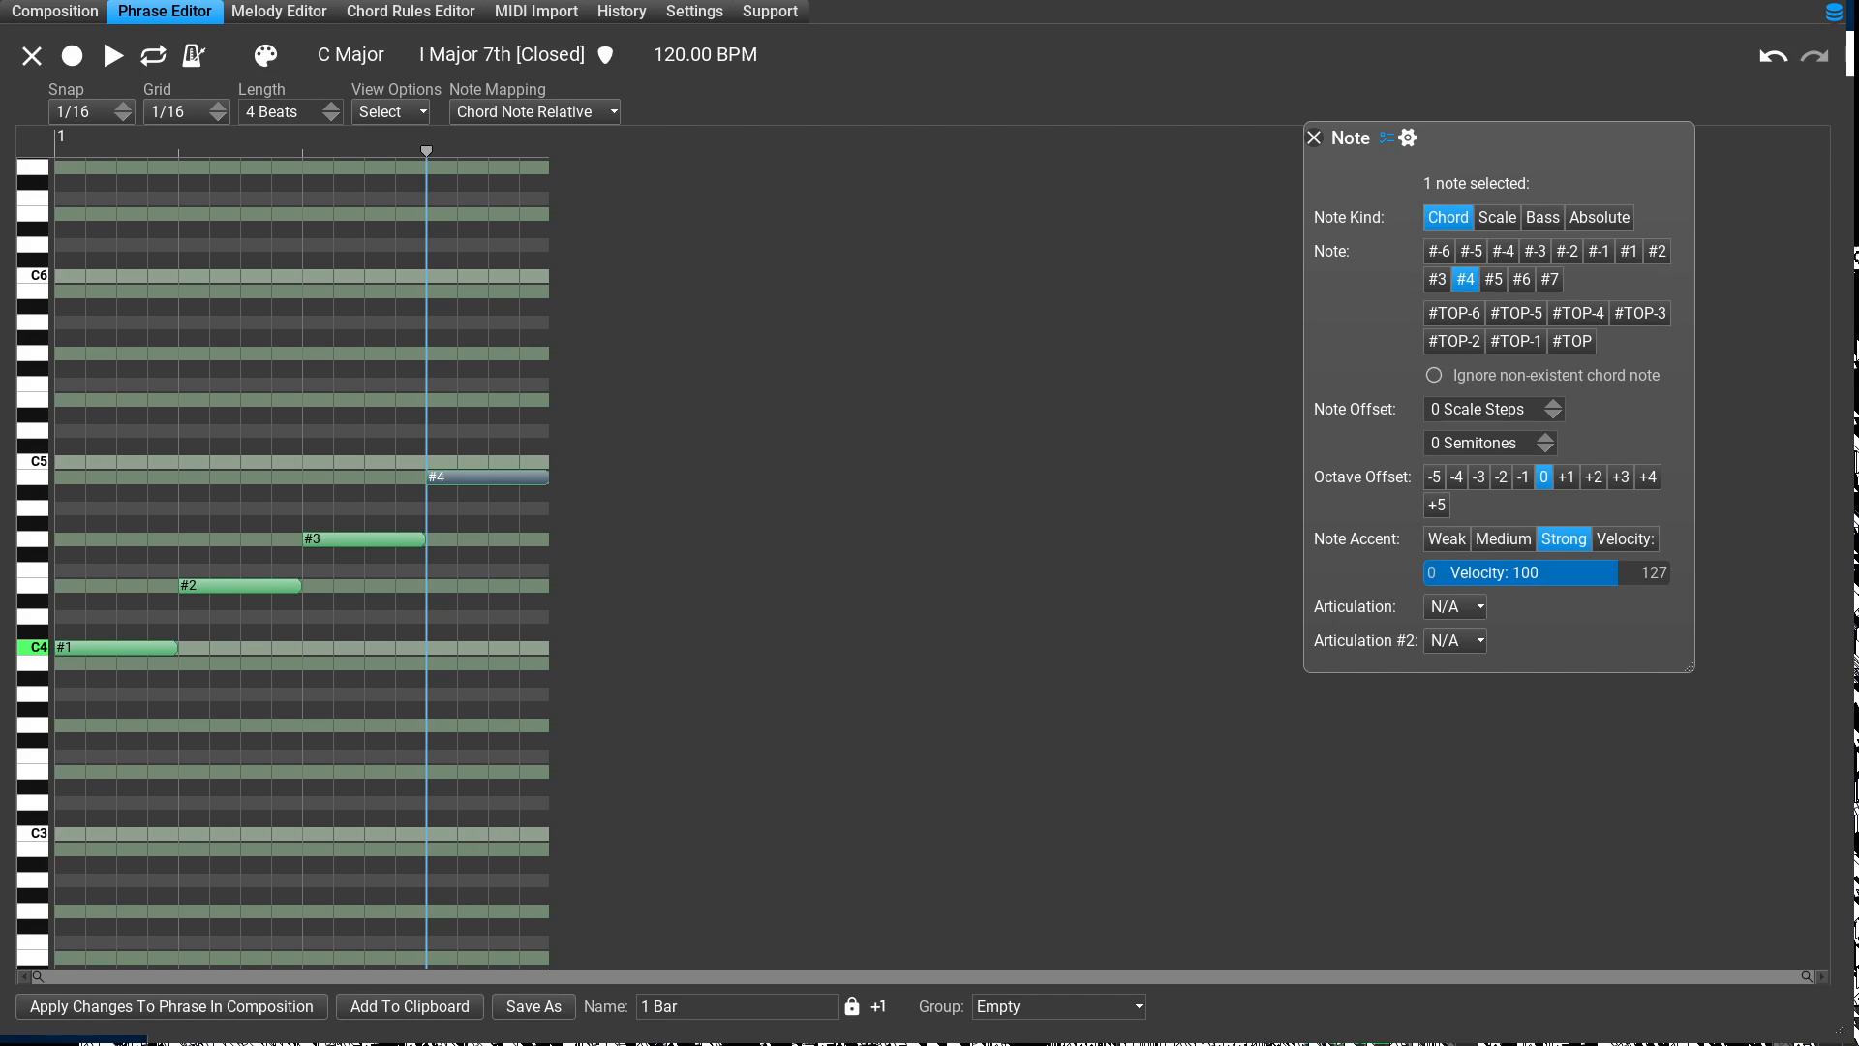
{"action": "left_click", "coordinate": [1434, 374]}
{"action": "left_click", "coordinate": [171, 1005]}
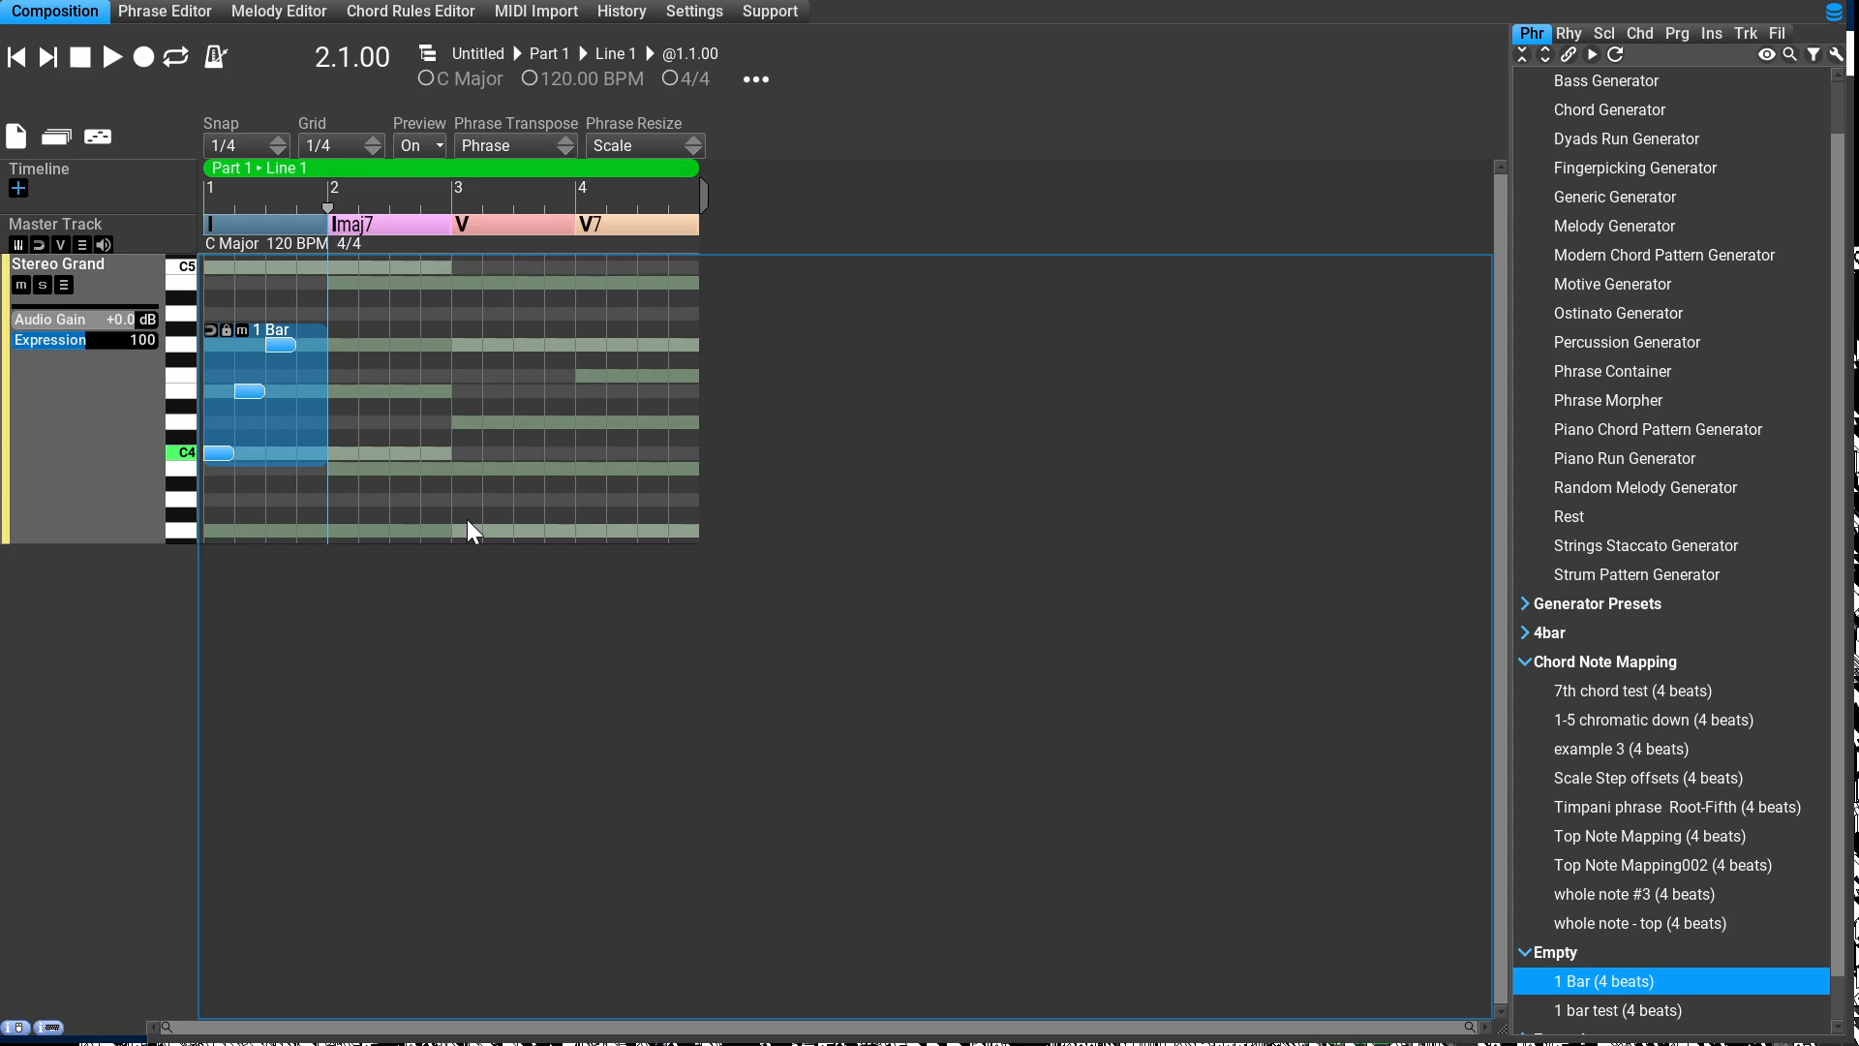
Step: Check the #4 note's settings in the phrase, and play the first bar of the composition
{"action": "left_click", "coordinate": [218, 11]}
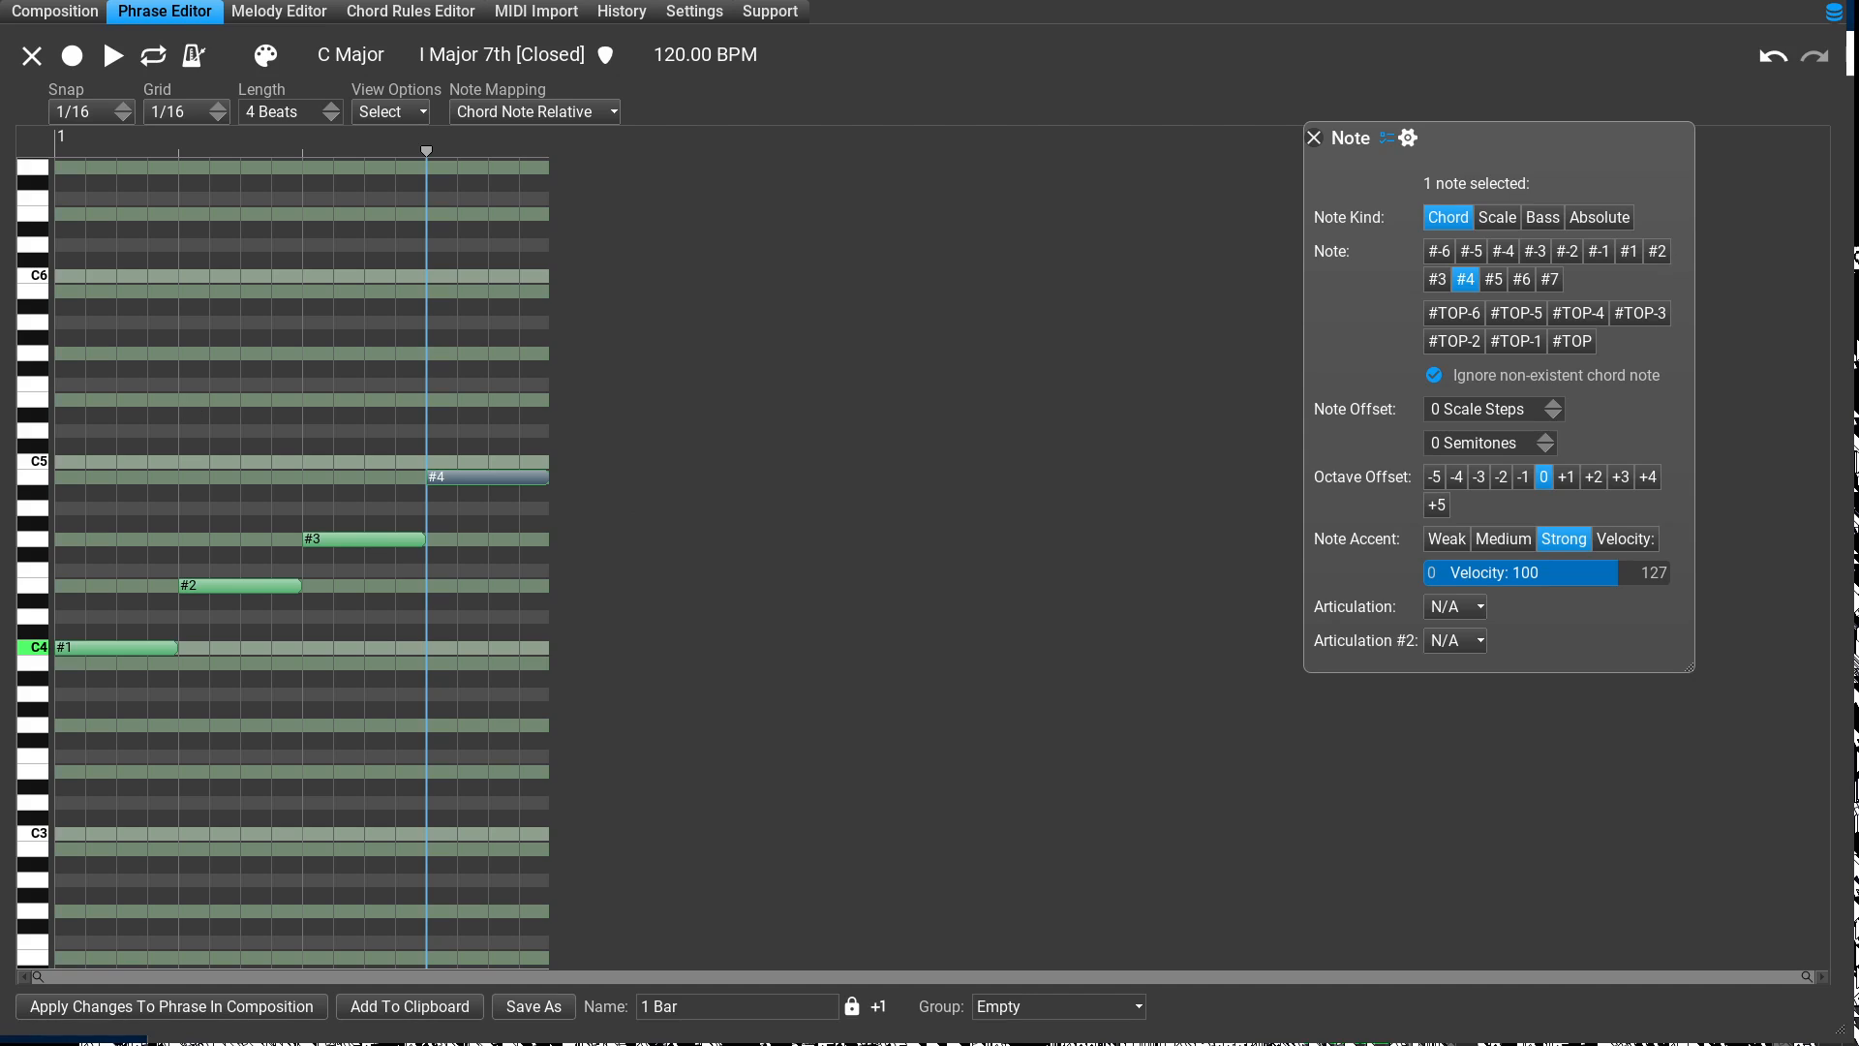
{"action": "left_click", "coordinate": [55, 11]}
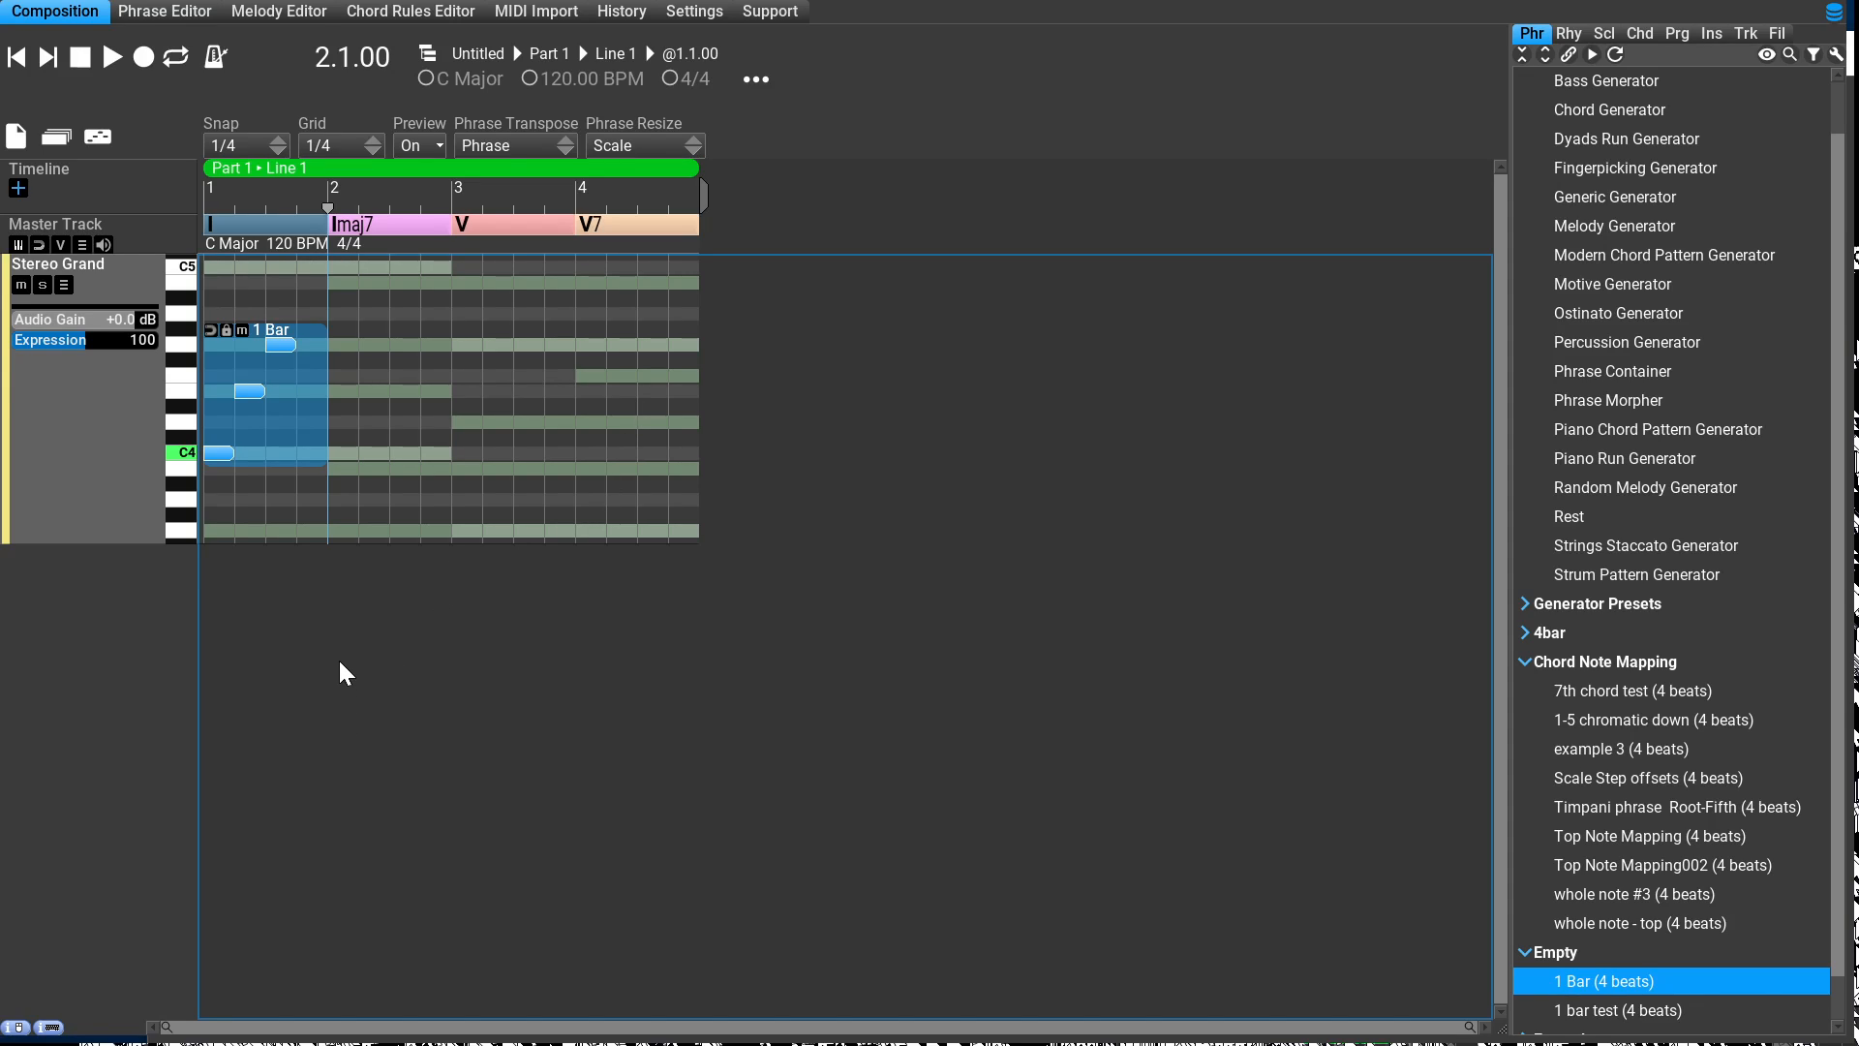
{"action": "key", "text": "space"}
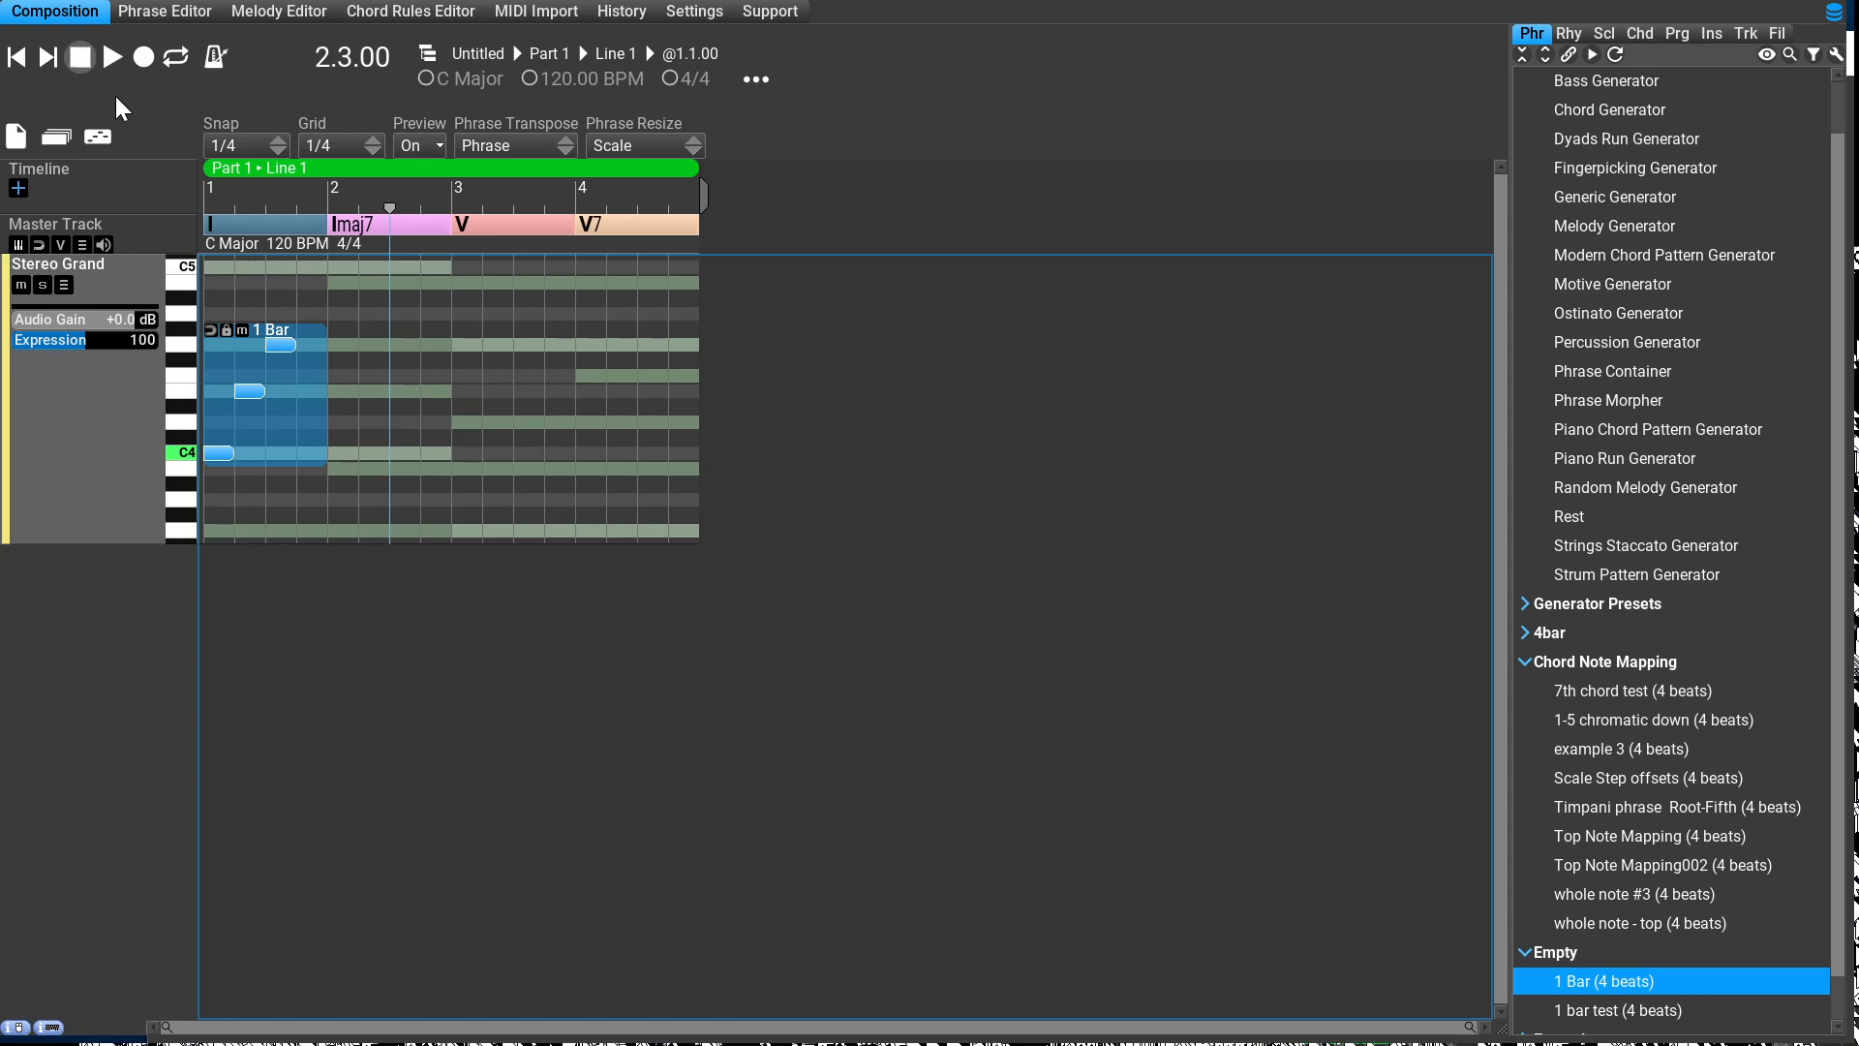
{"action": "key", "text": "space"}
{"action": "key", "text": "space"}
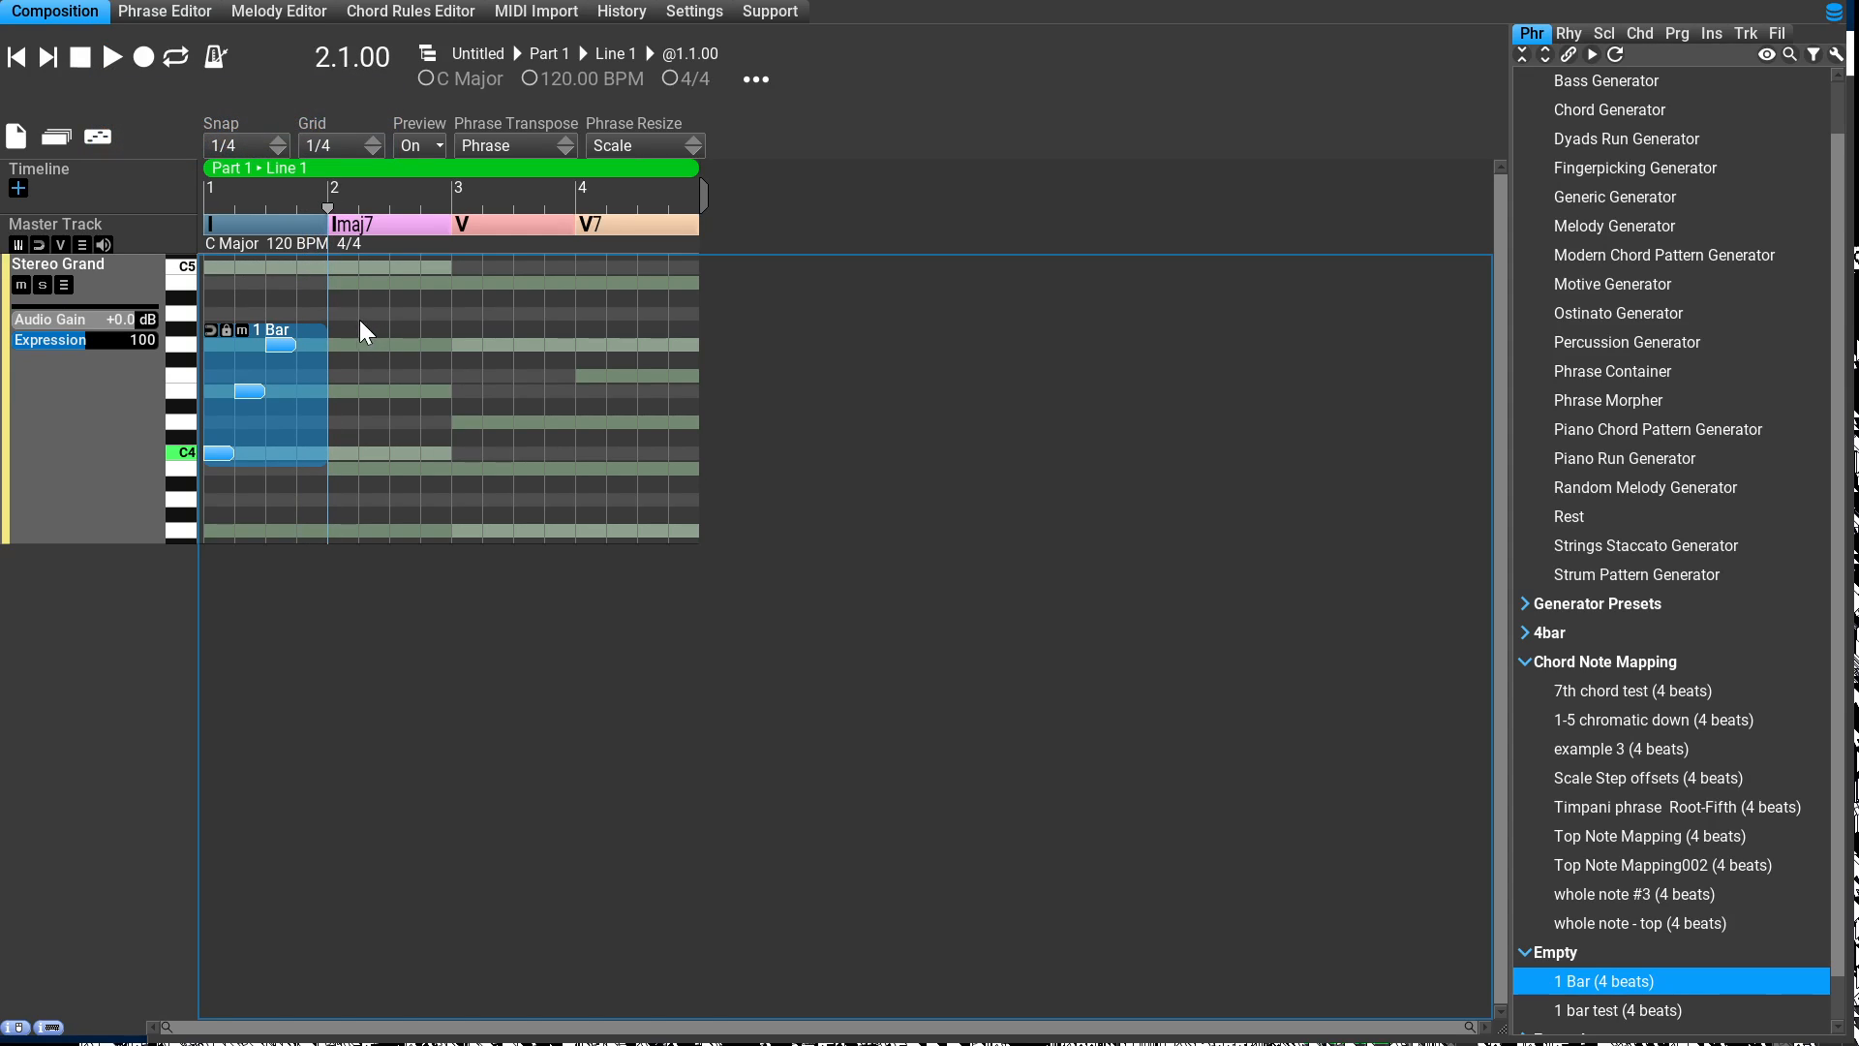
Step: Set the first bar's chord to Cmin7 and check the phrase's note mapping against the composition
{"action": "key", "text": "Up"}
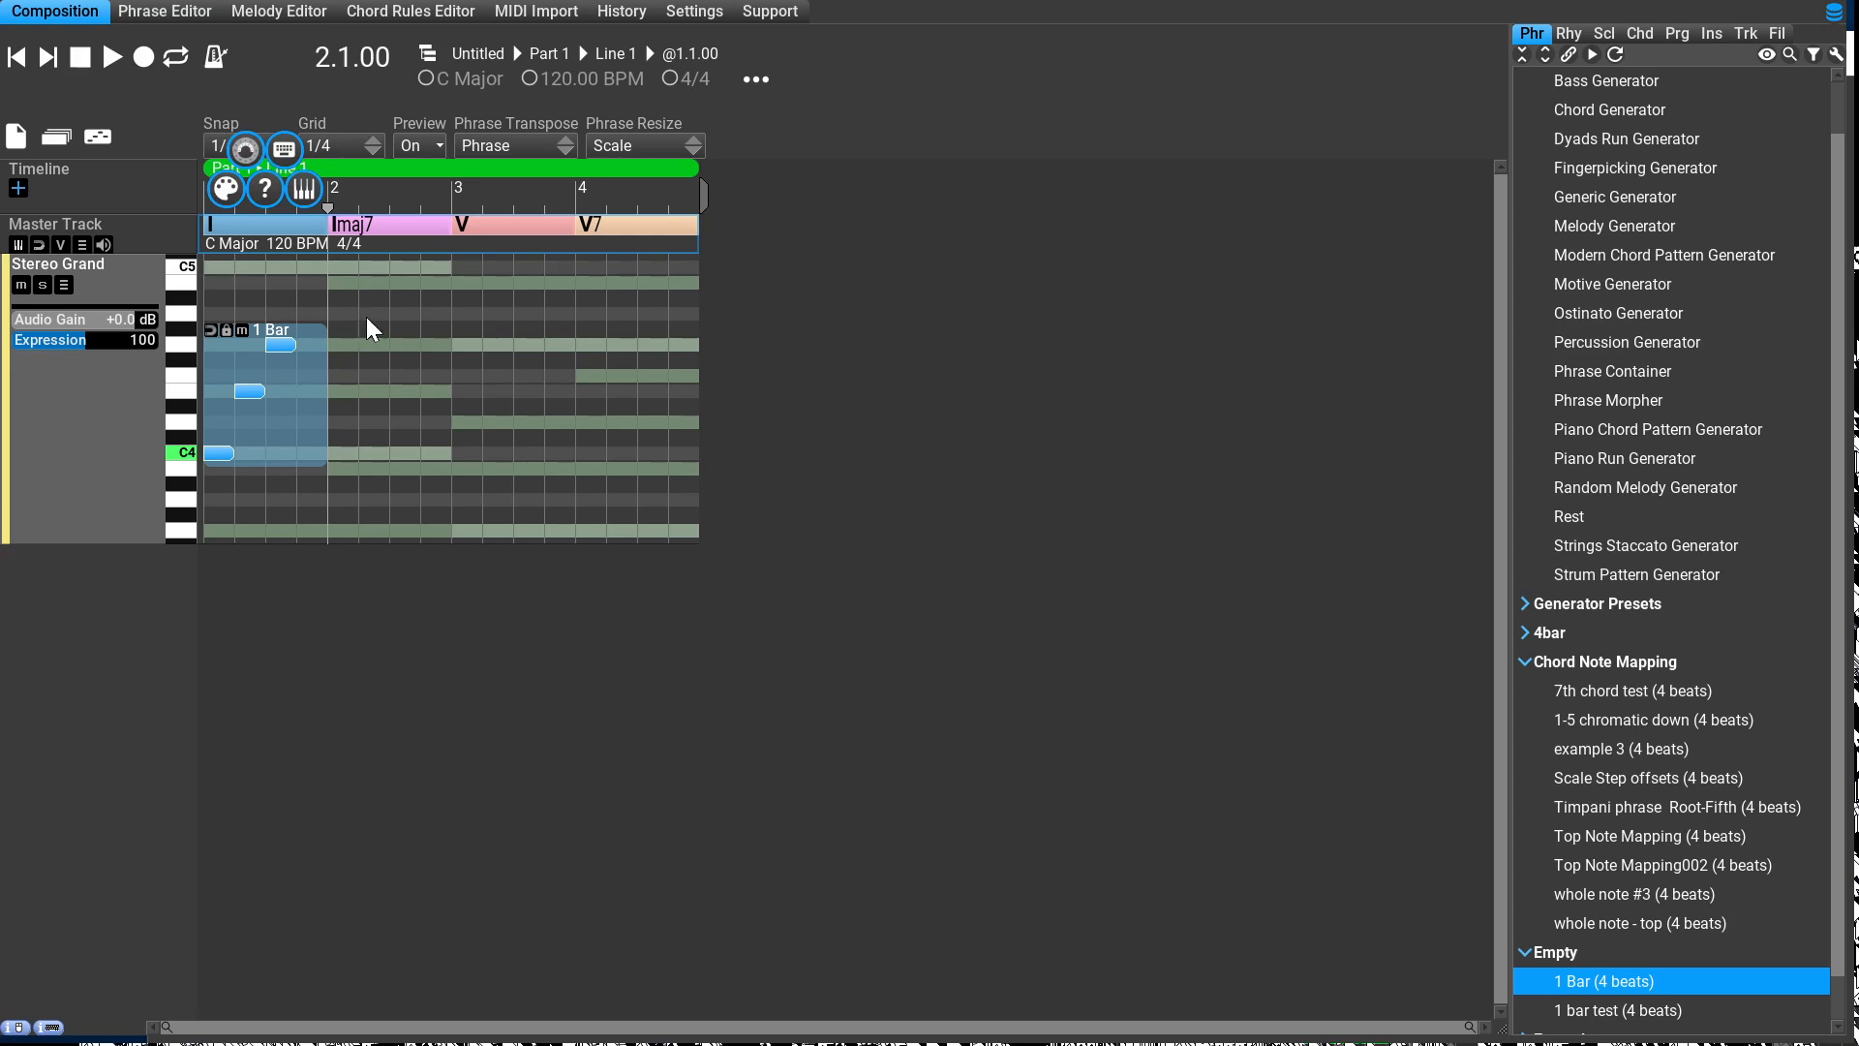
{"action": "key", "text": "Return"}
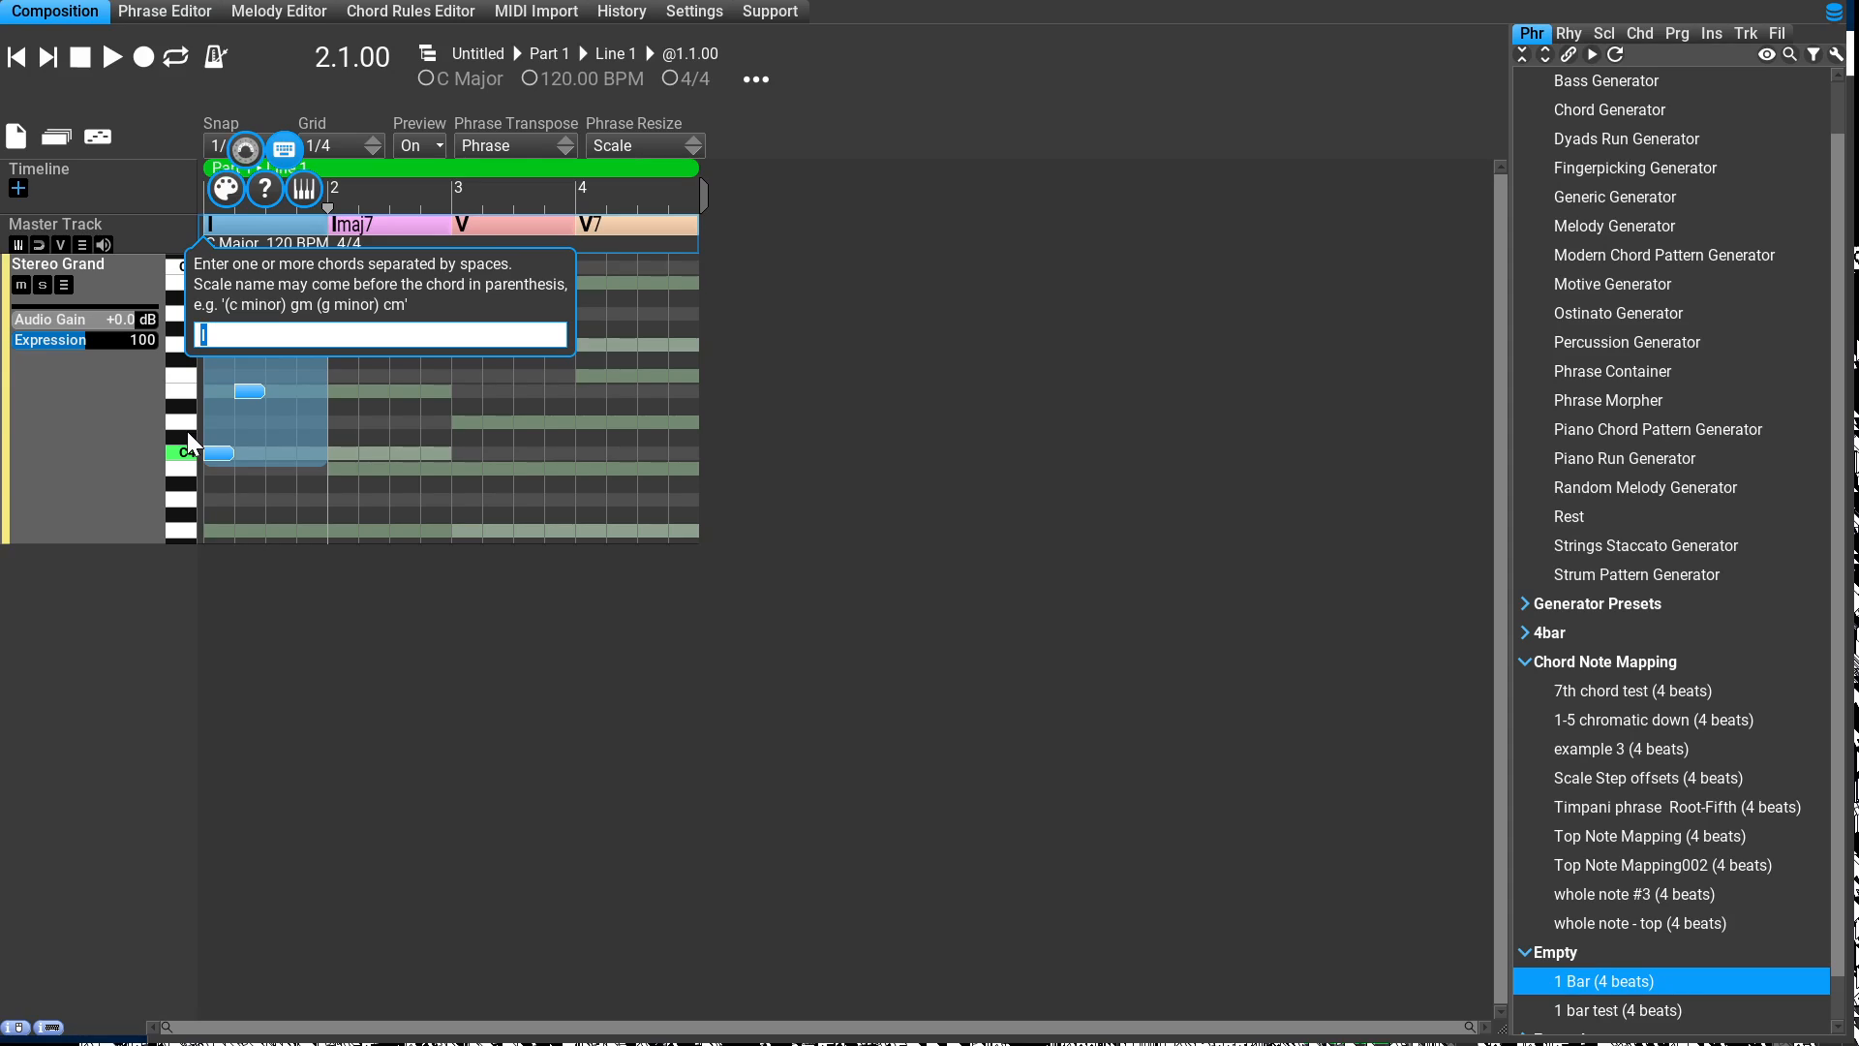
{"action": "type", "text": "Cmin7"}
{"action": "key", "text": "Return"}
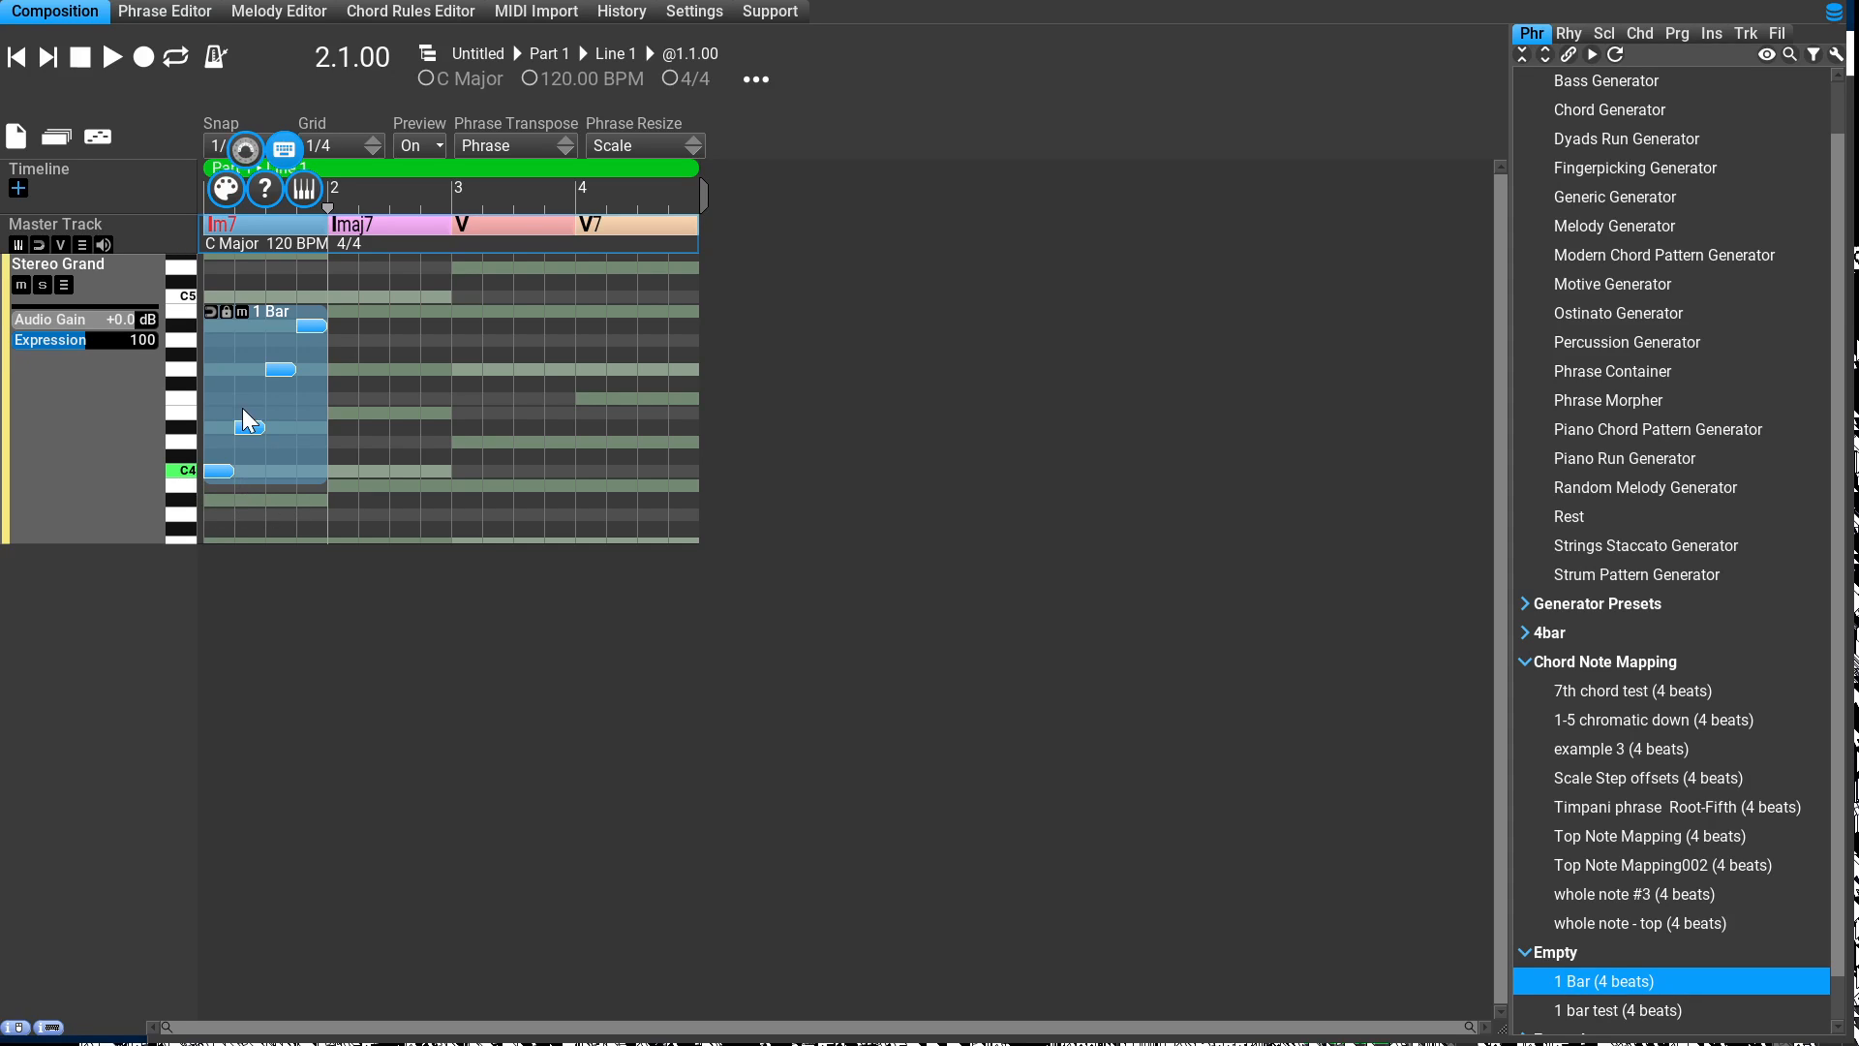
{"action": "left_click", "coordinate": [194, 28]}
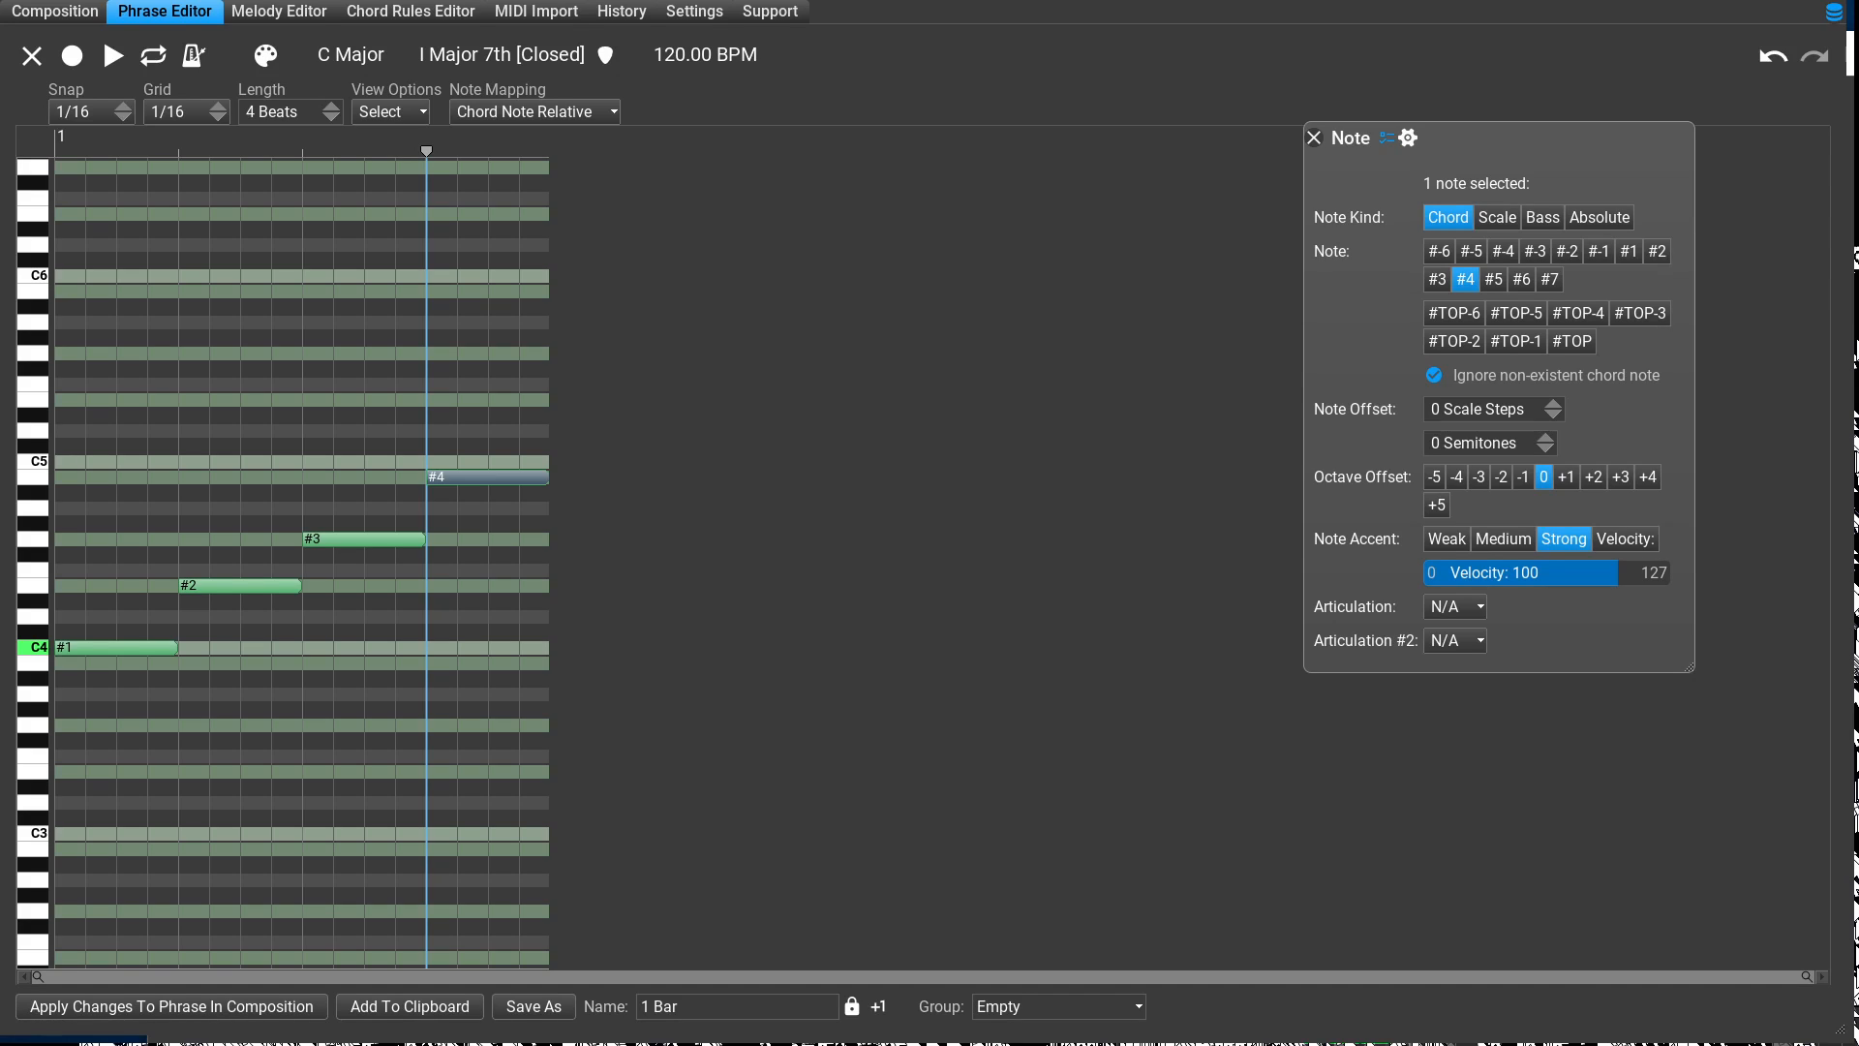
{"action": "left_click", "coordinate": [90, 20]}
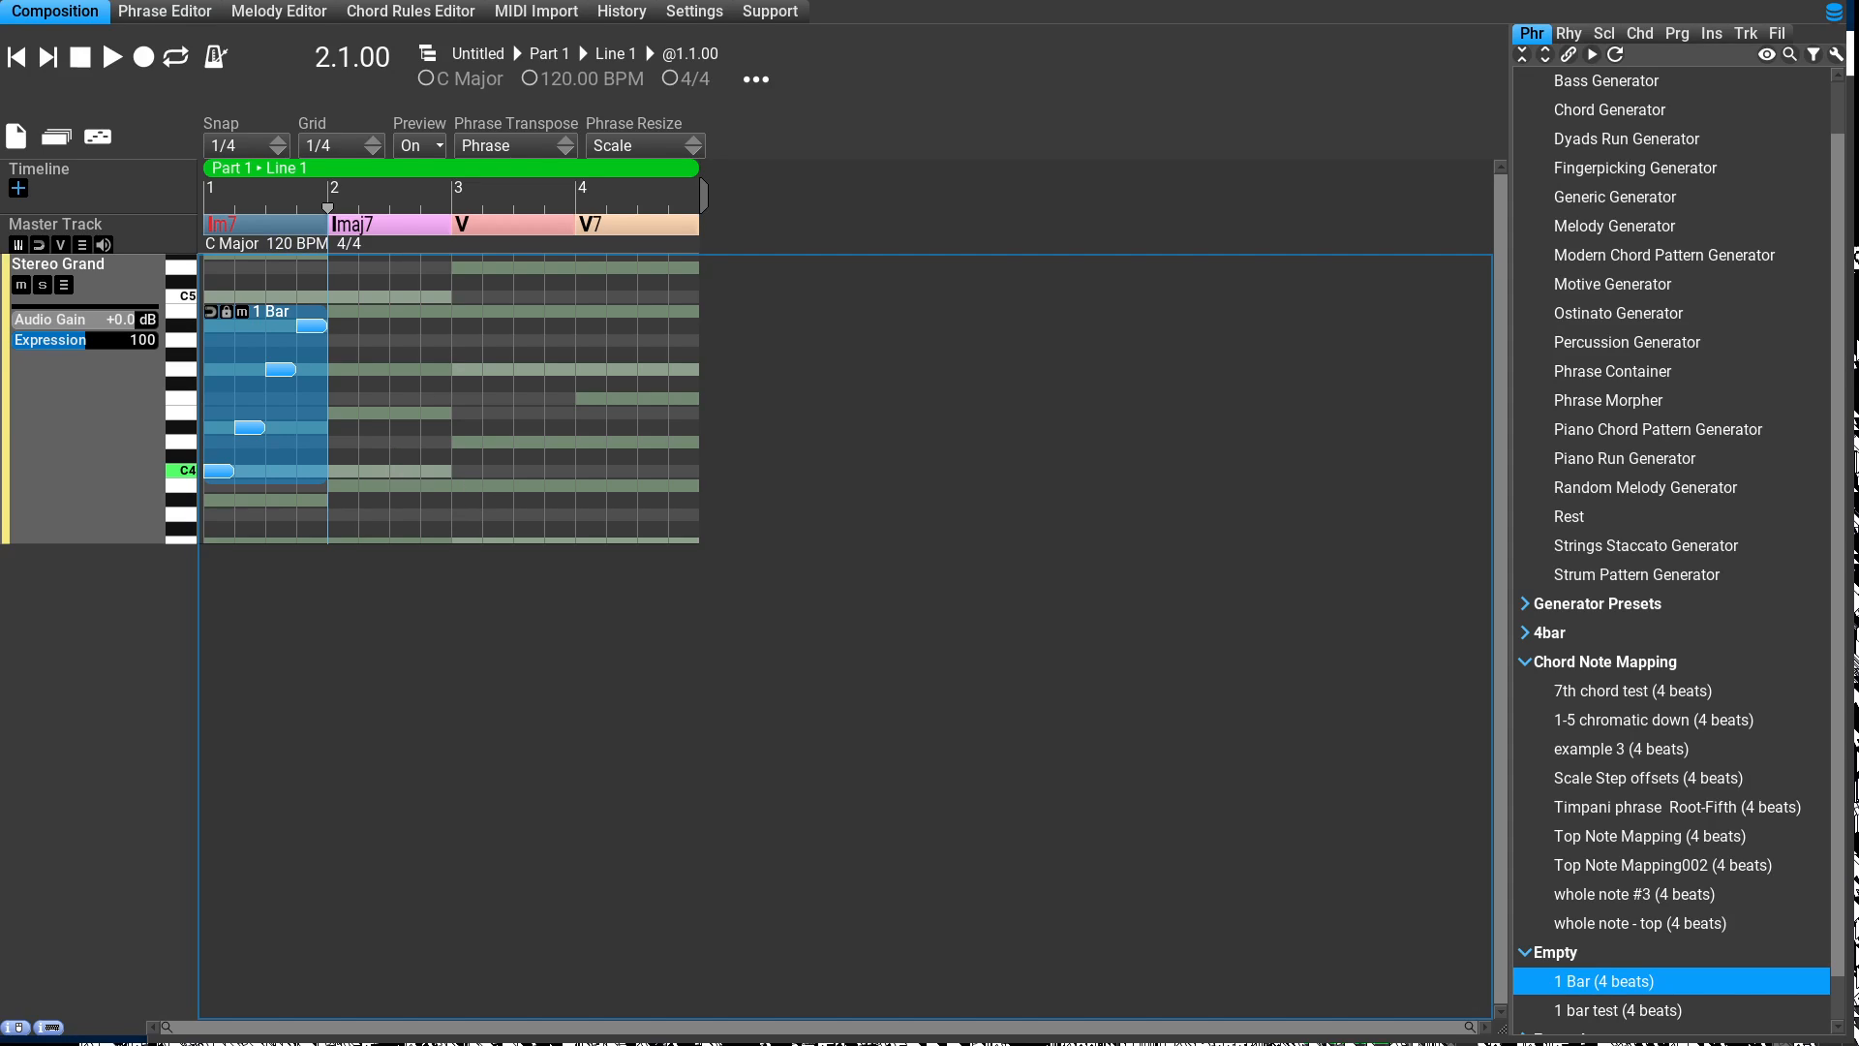
Step: Map the phrase's last note to chord note #3 with 1 scale step and 0 semitones, ignoring non-existent chord notes, and apply the phrase
{"action": "left_click", "coordinate": [188, 13]}
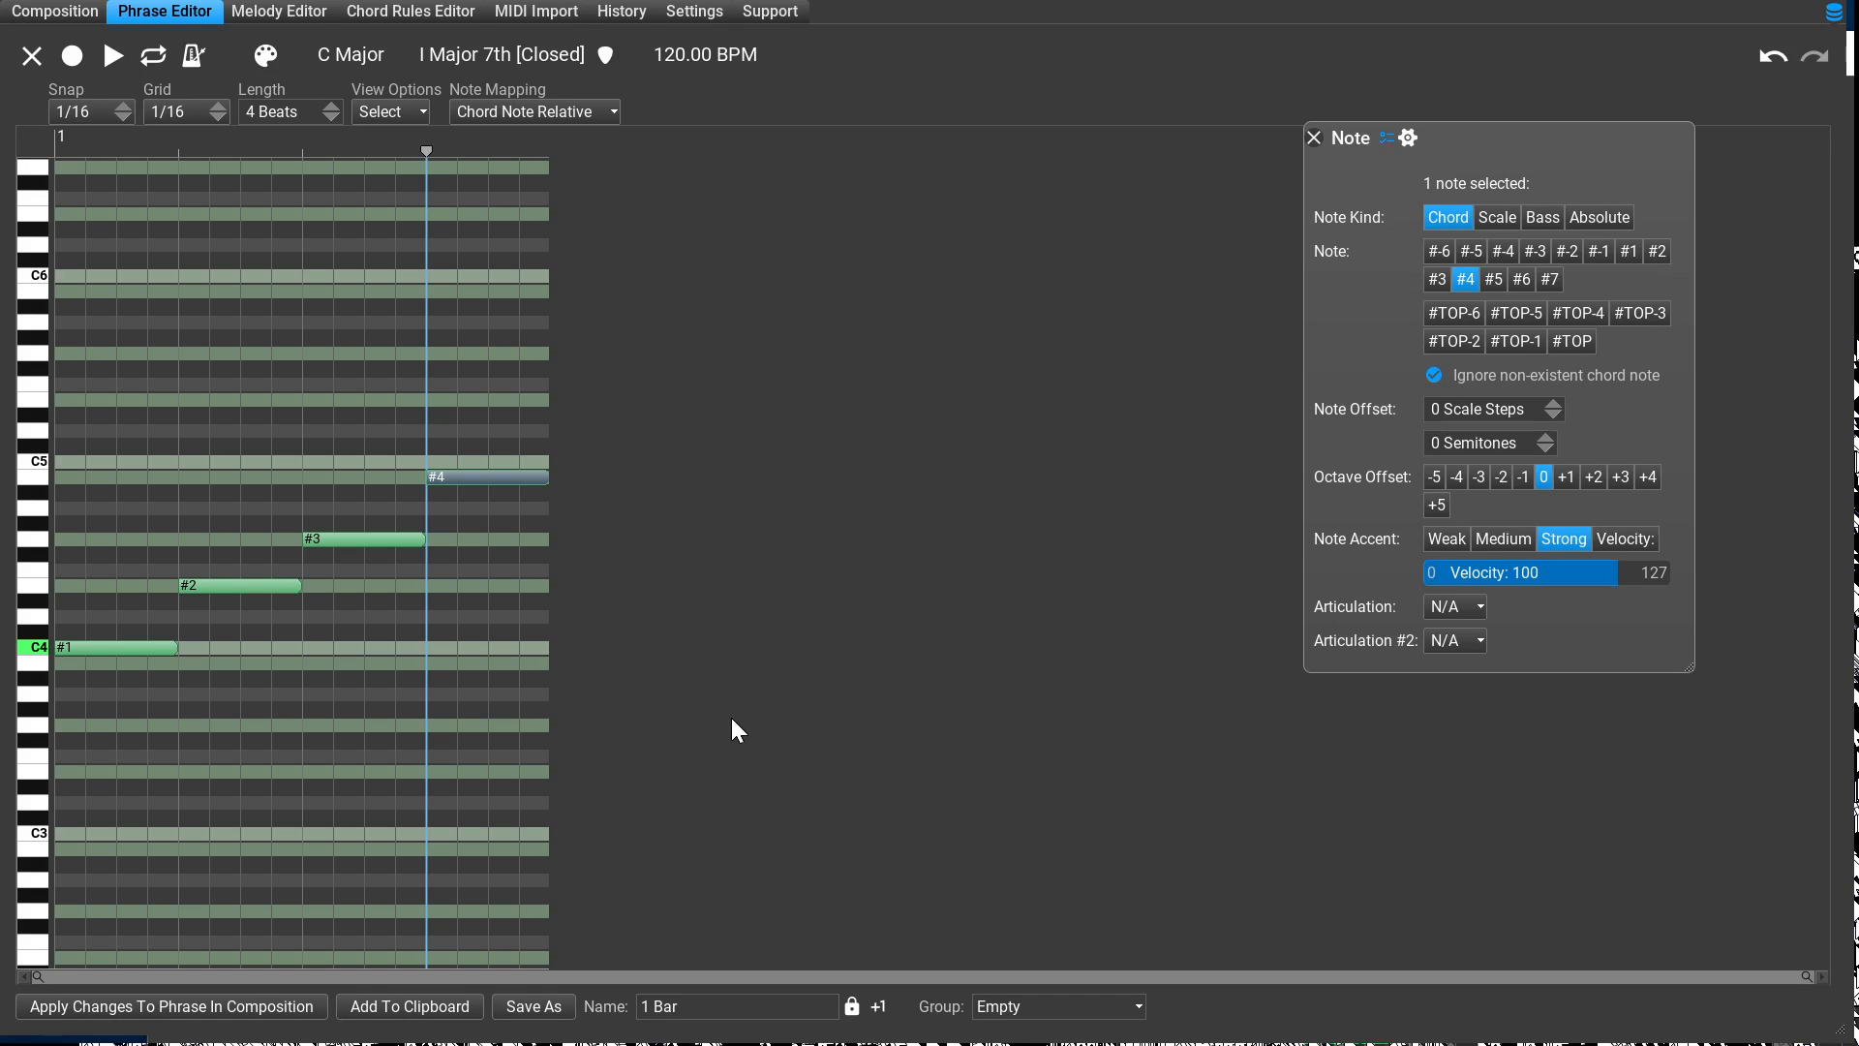
{"action": "left_click_drag", "start_coordinate": [730, 717], "coordinate": [721, 772]}
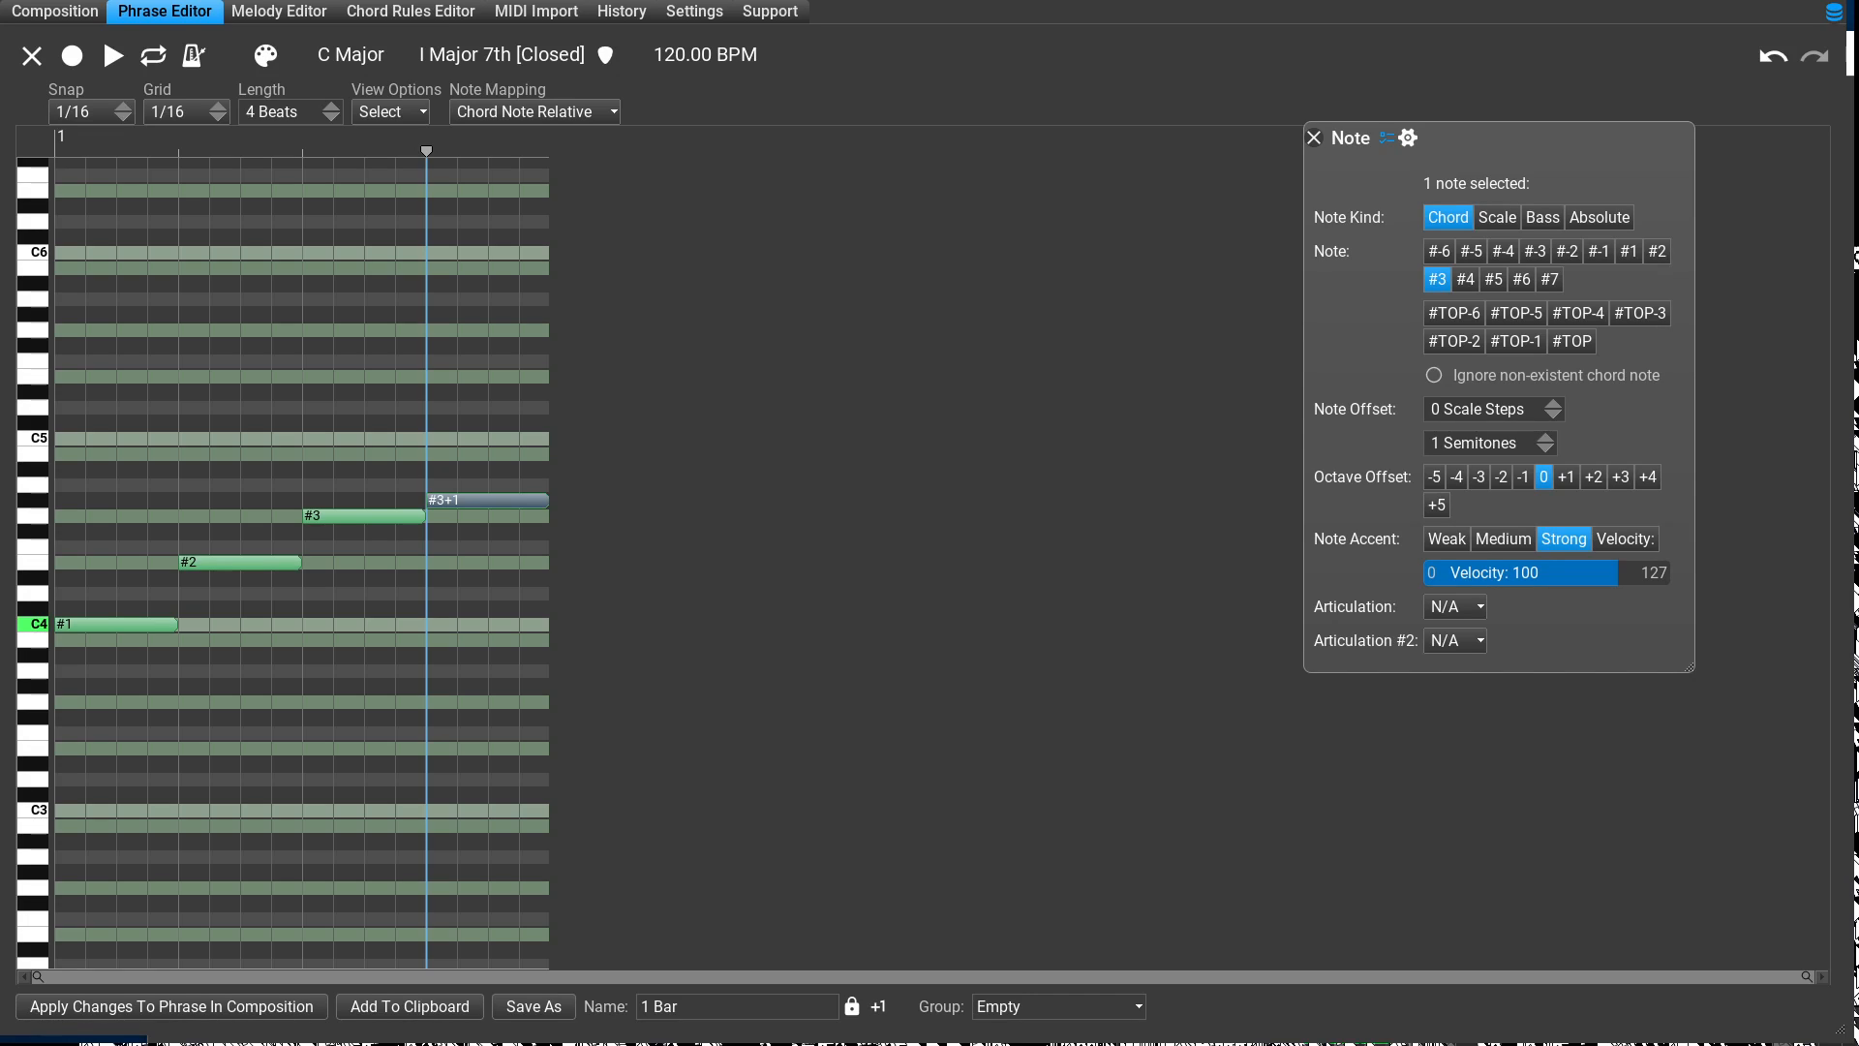
{"action": "left_click", "coordinate": [1553, 404]}
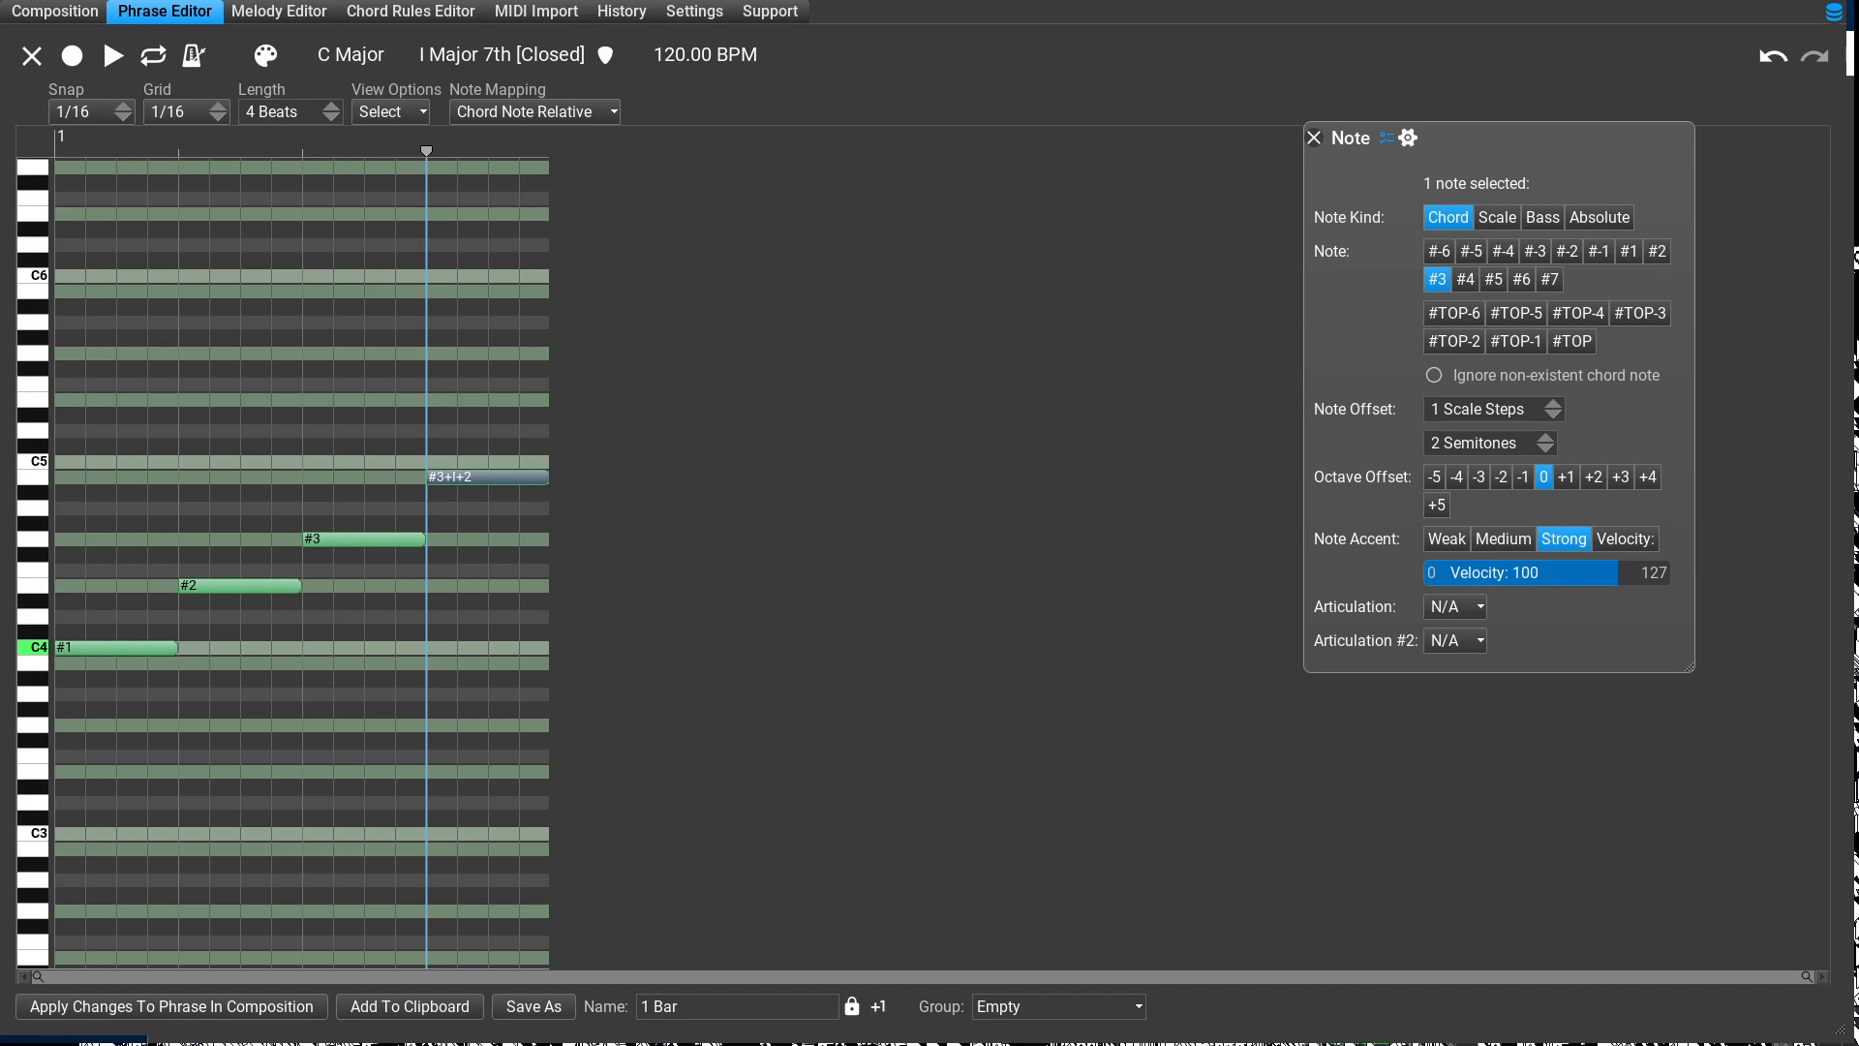
{"action": "left_click", "coordinate": [1545, 437]}
{"action": "left_click", "coordinate": [1545, 438]}
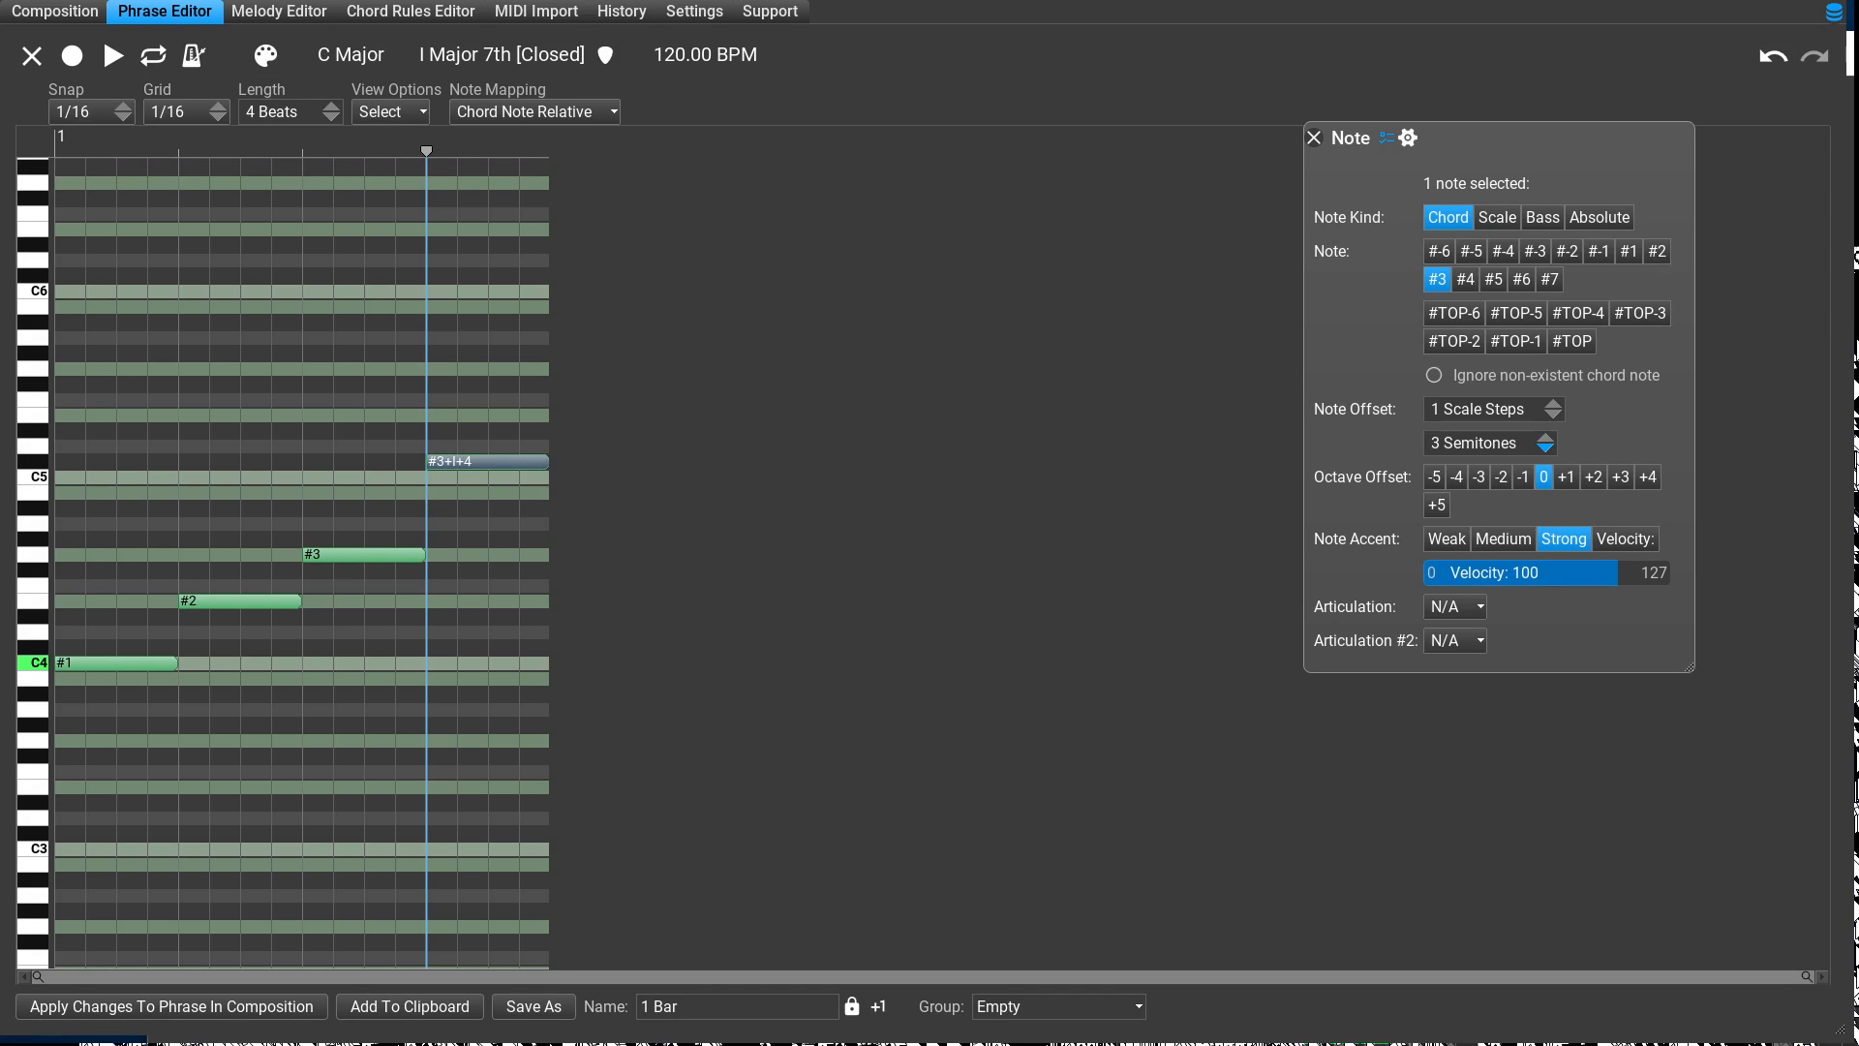
{"action": "left_click", "coordinate": [1545, 449]}
{"action": "left_click", "coordinate": [1545, 449]}
{"action": "left_click", "coordinate": [1545, 448]}
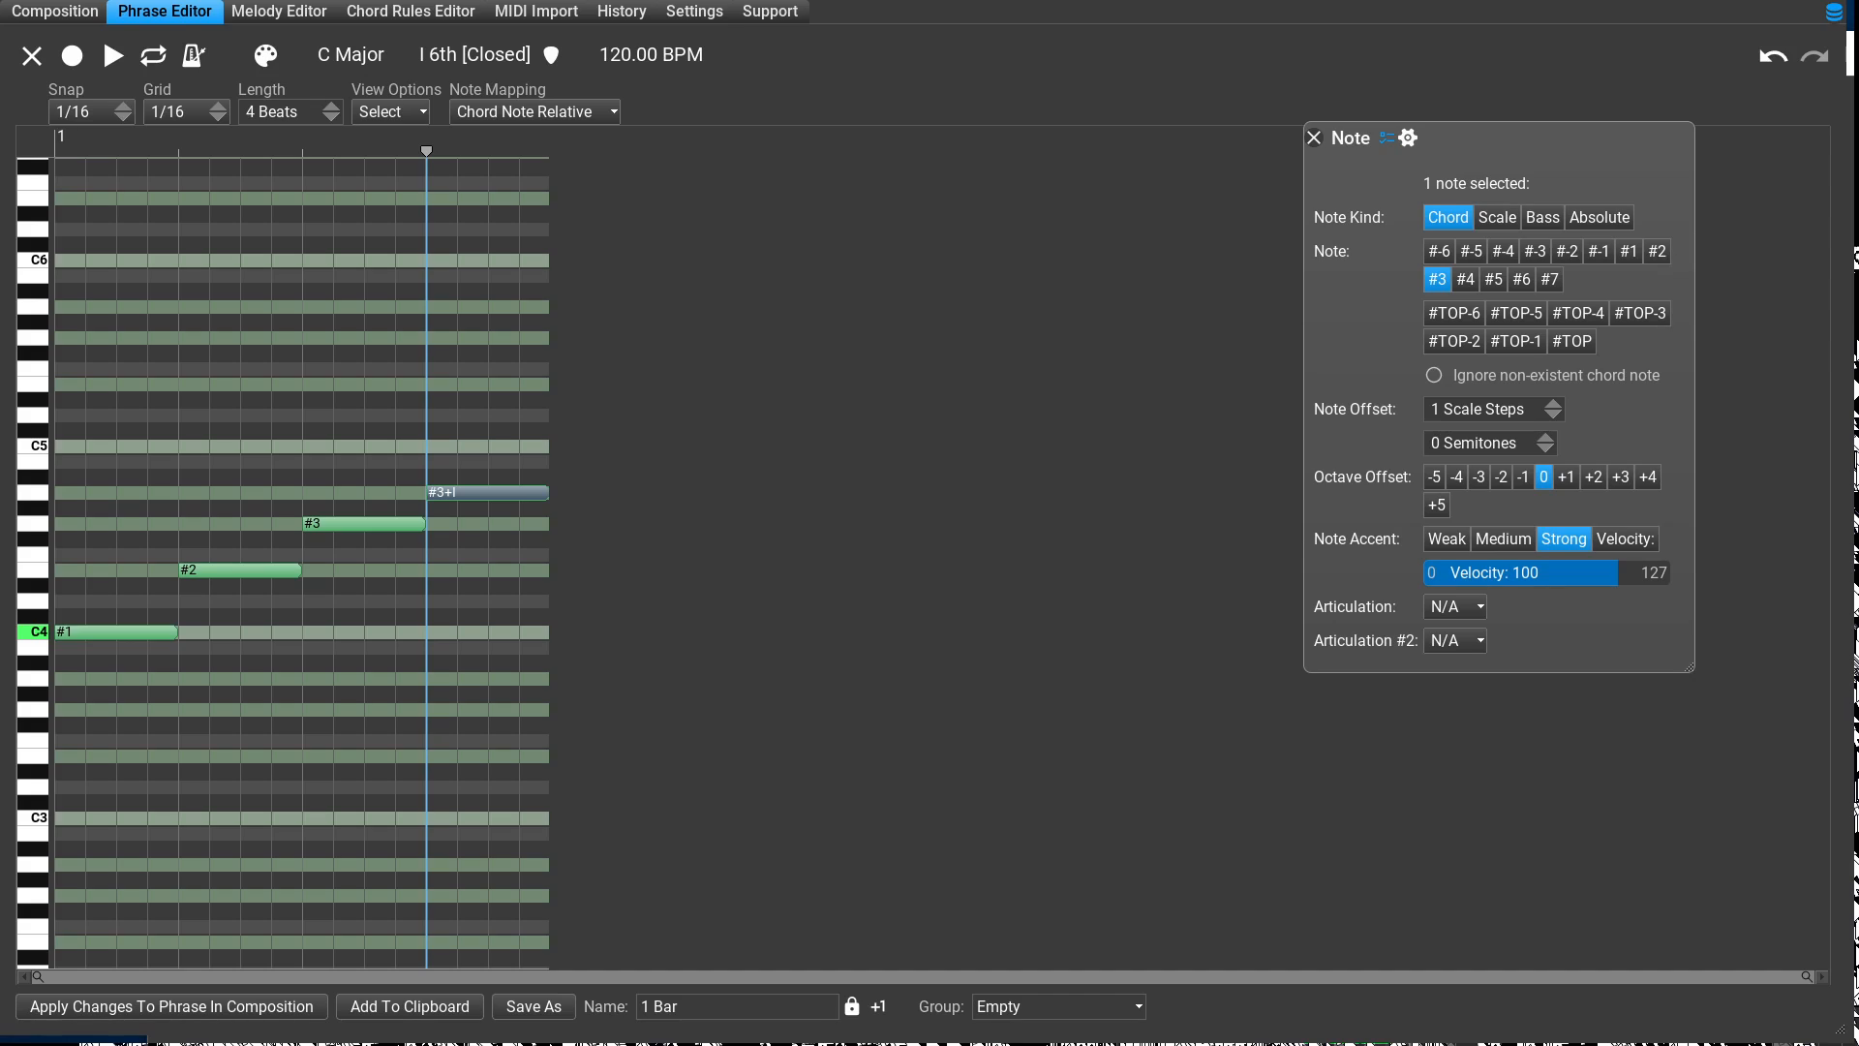
{"action": "left_click", "coordinate": [1433, 374]}
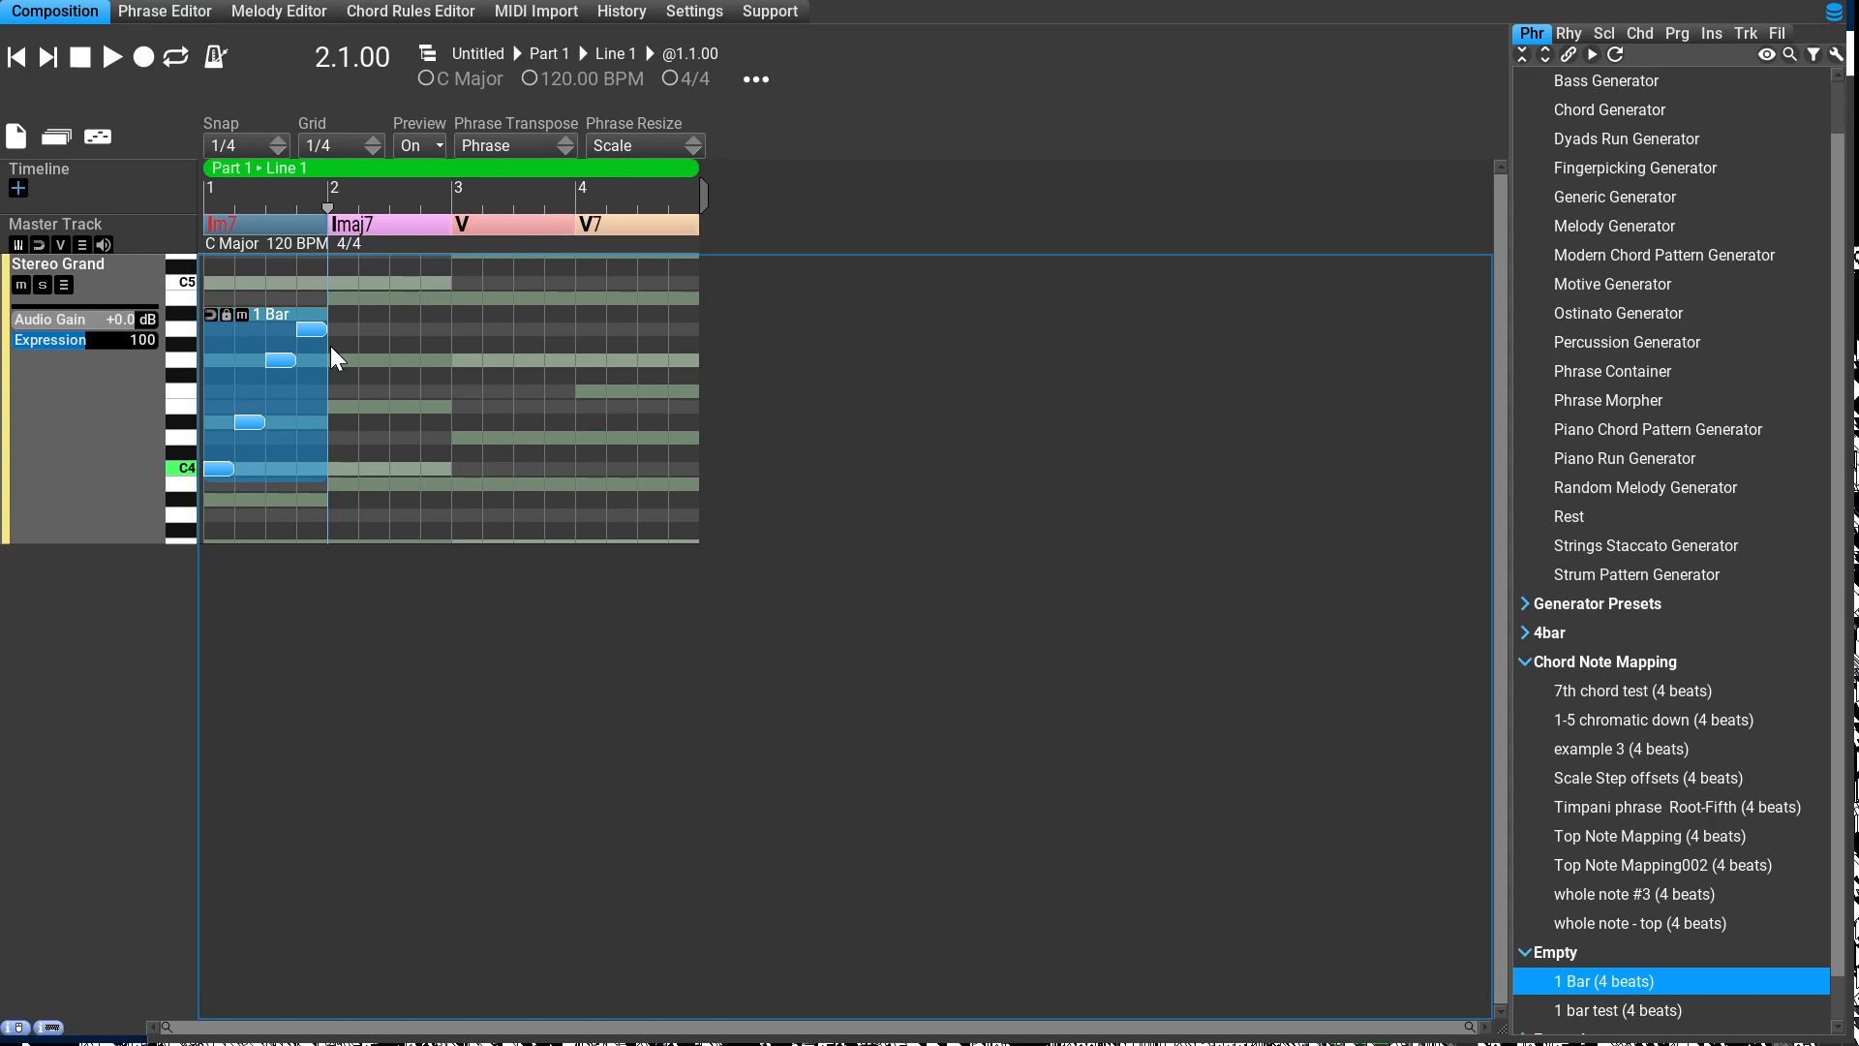
Step: Set the first bar's chord in the composition to C6
{"action": "key", "text": "Tab"}
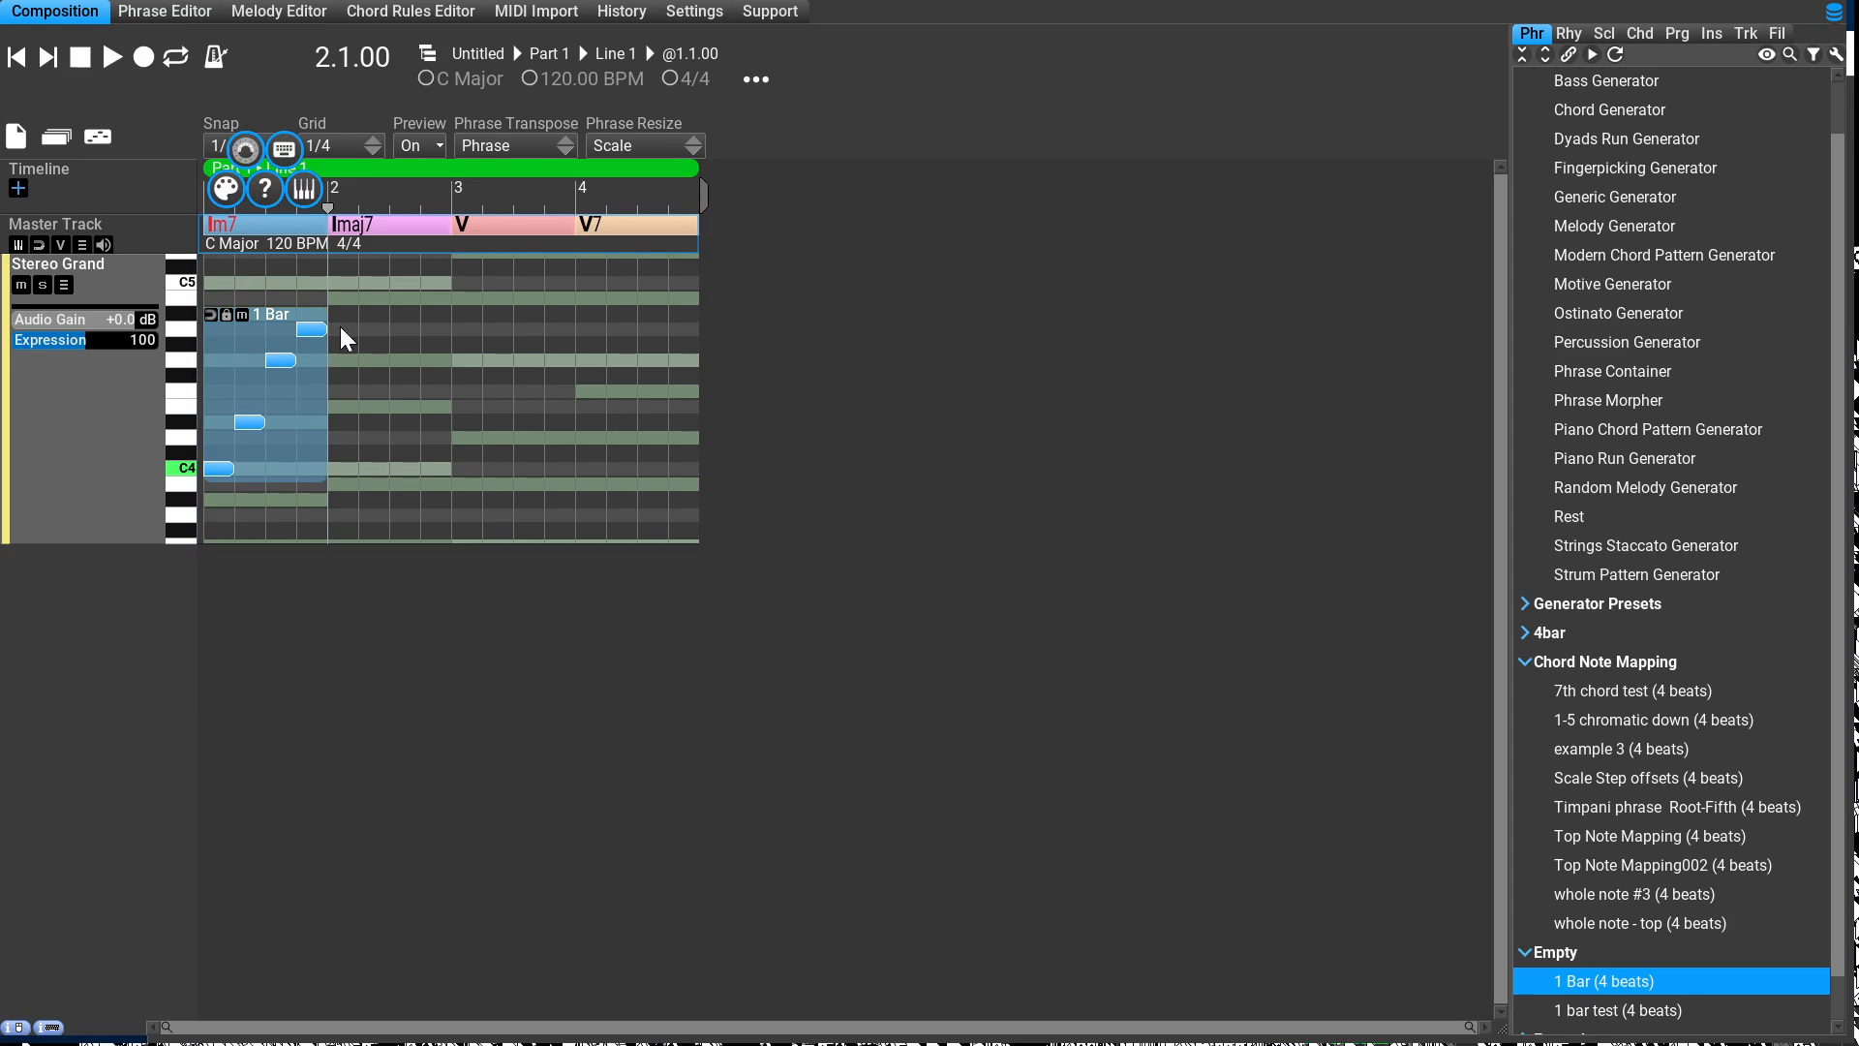
{"action": "key", "text": "Return"}
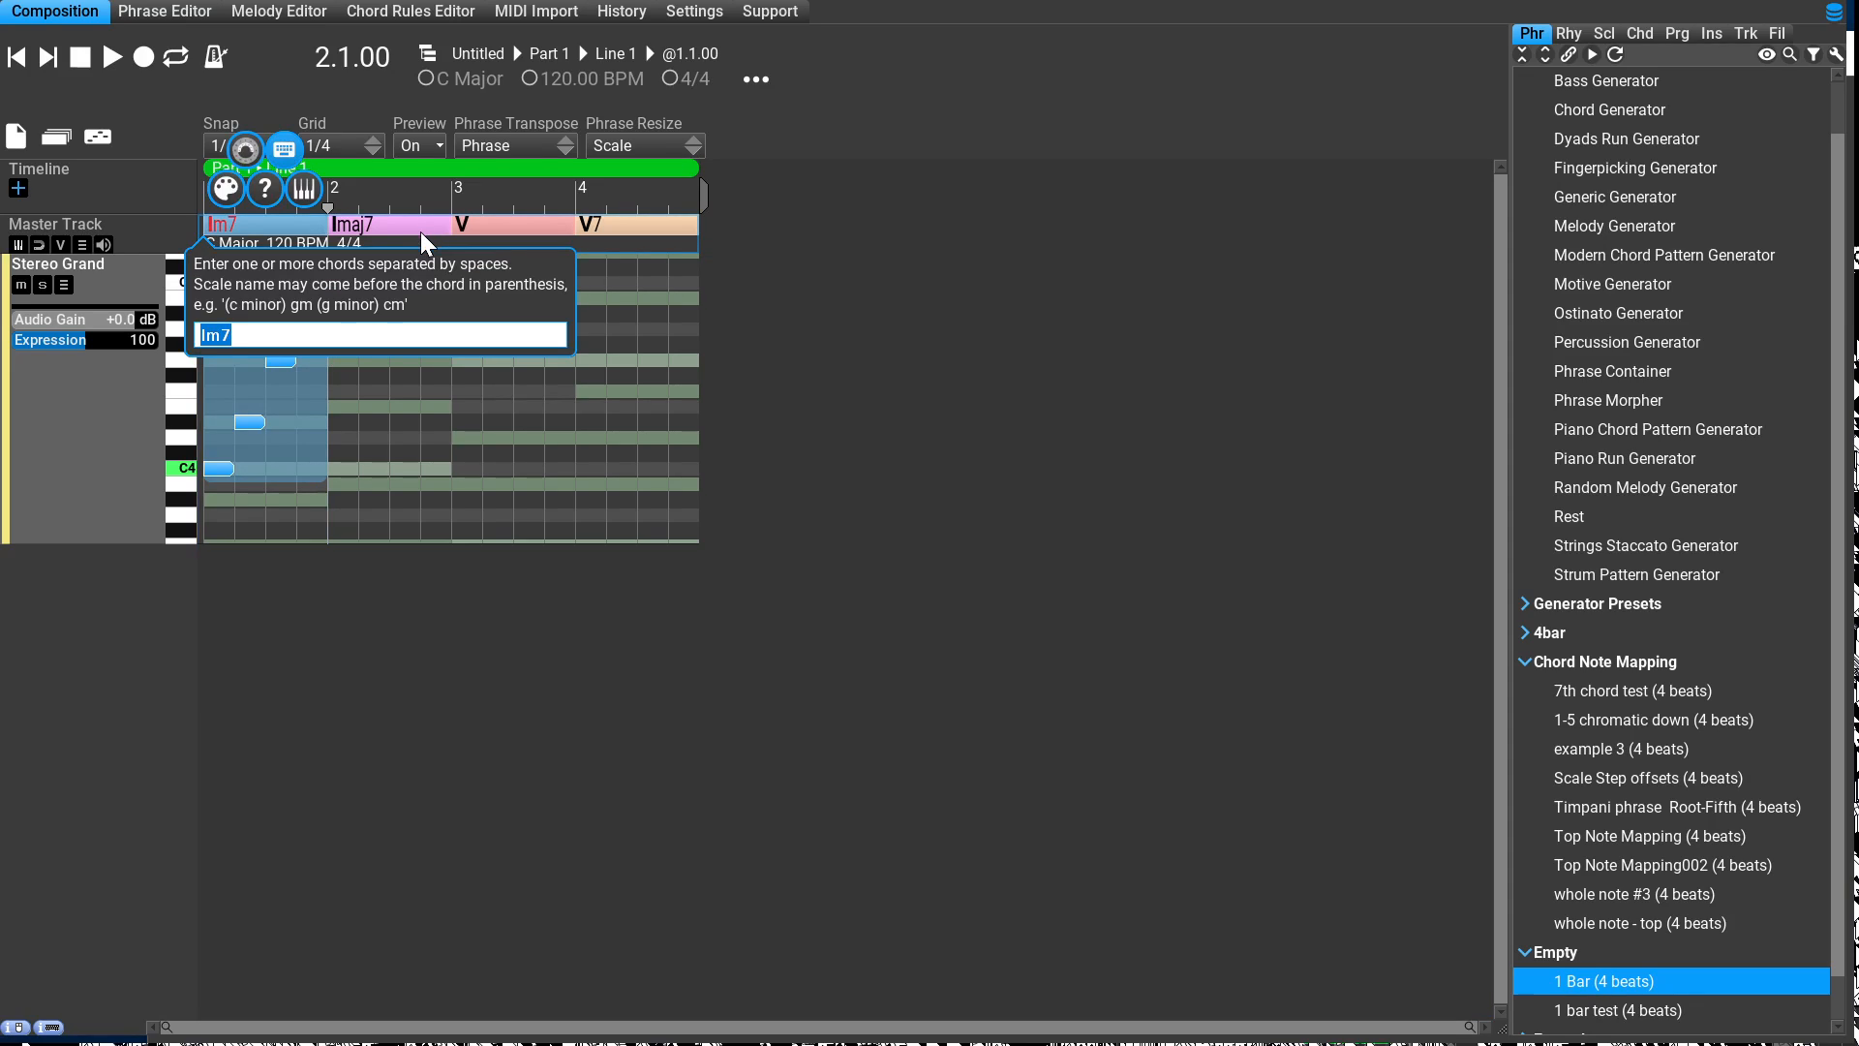
{"action": "type", "text": "C6"}
{"action": "key", "text": "Return"}
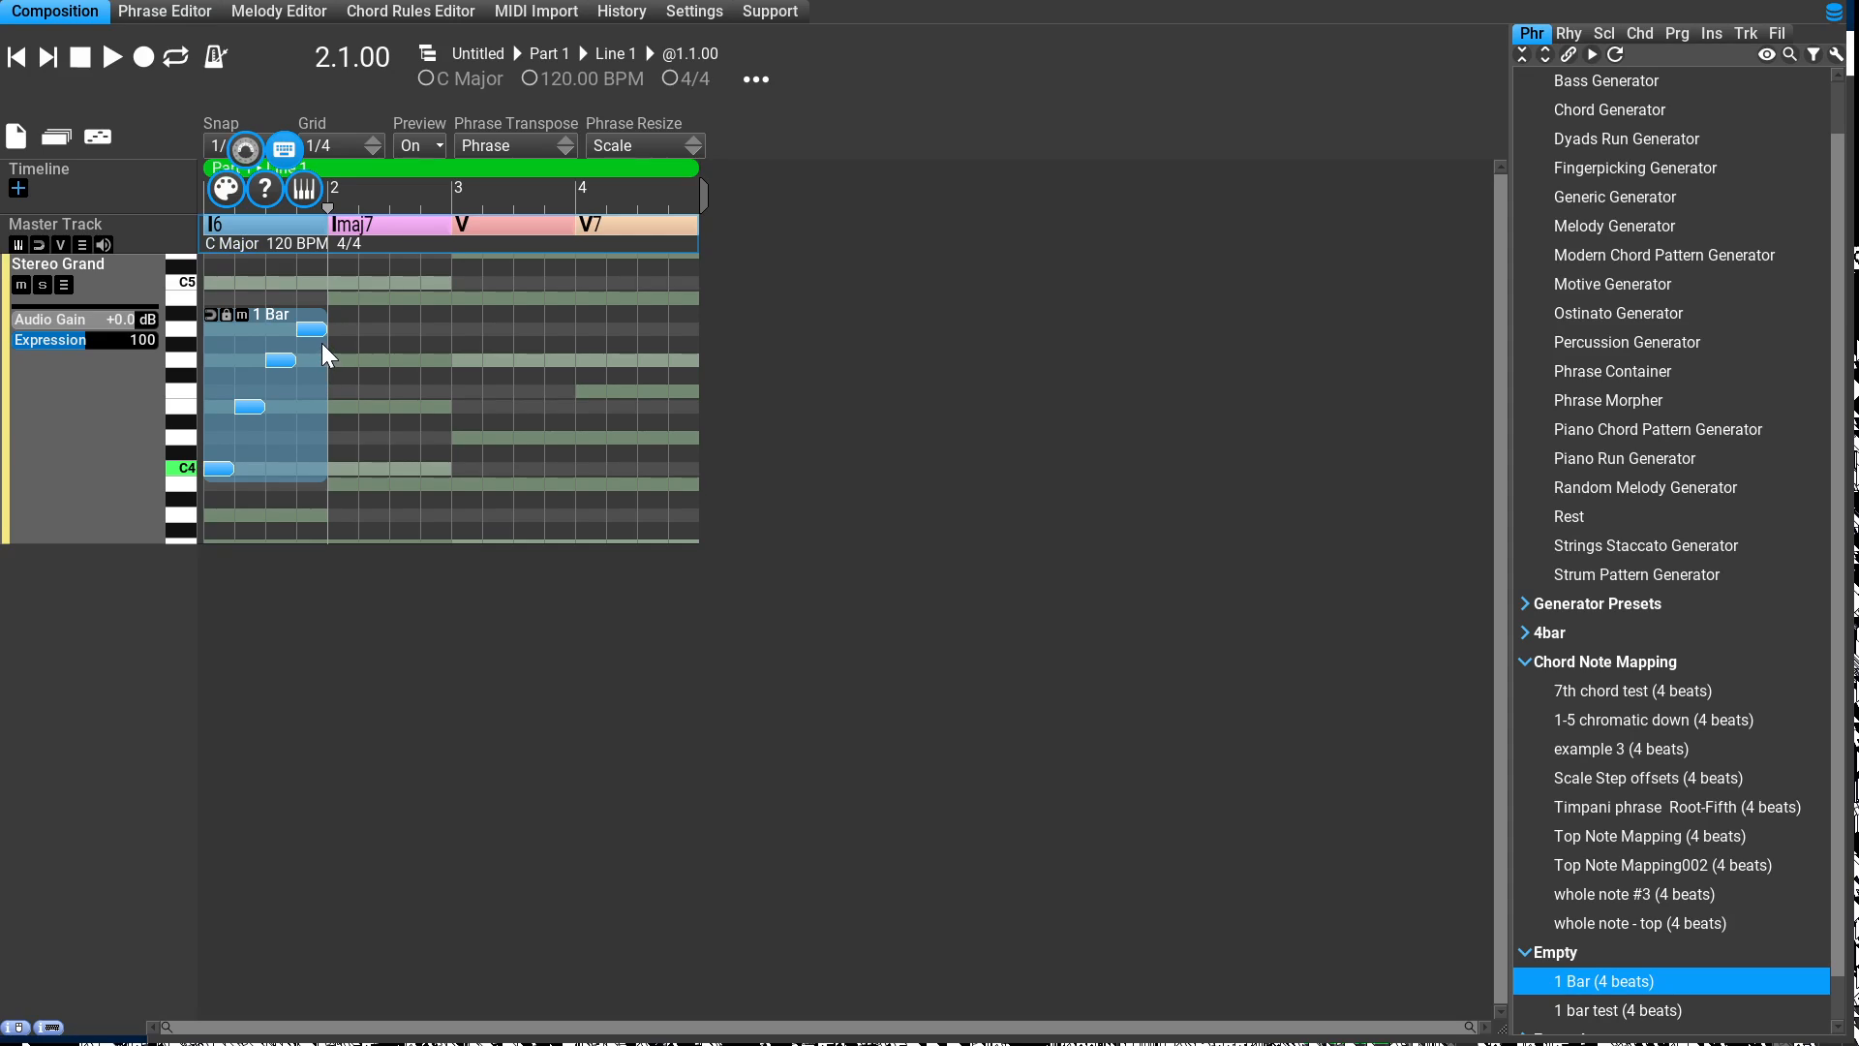
Step: Change the first bar's C6 chord to the plain I chord
{"action": "double_click", "coordinate": [410, 218]}
{"action": "type", "text": "I"}
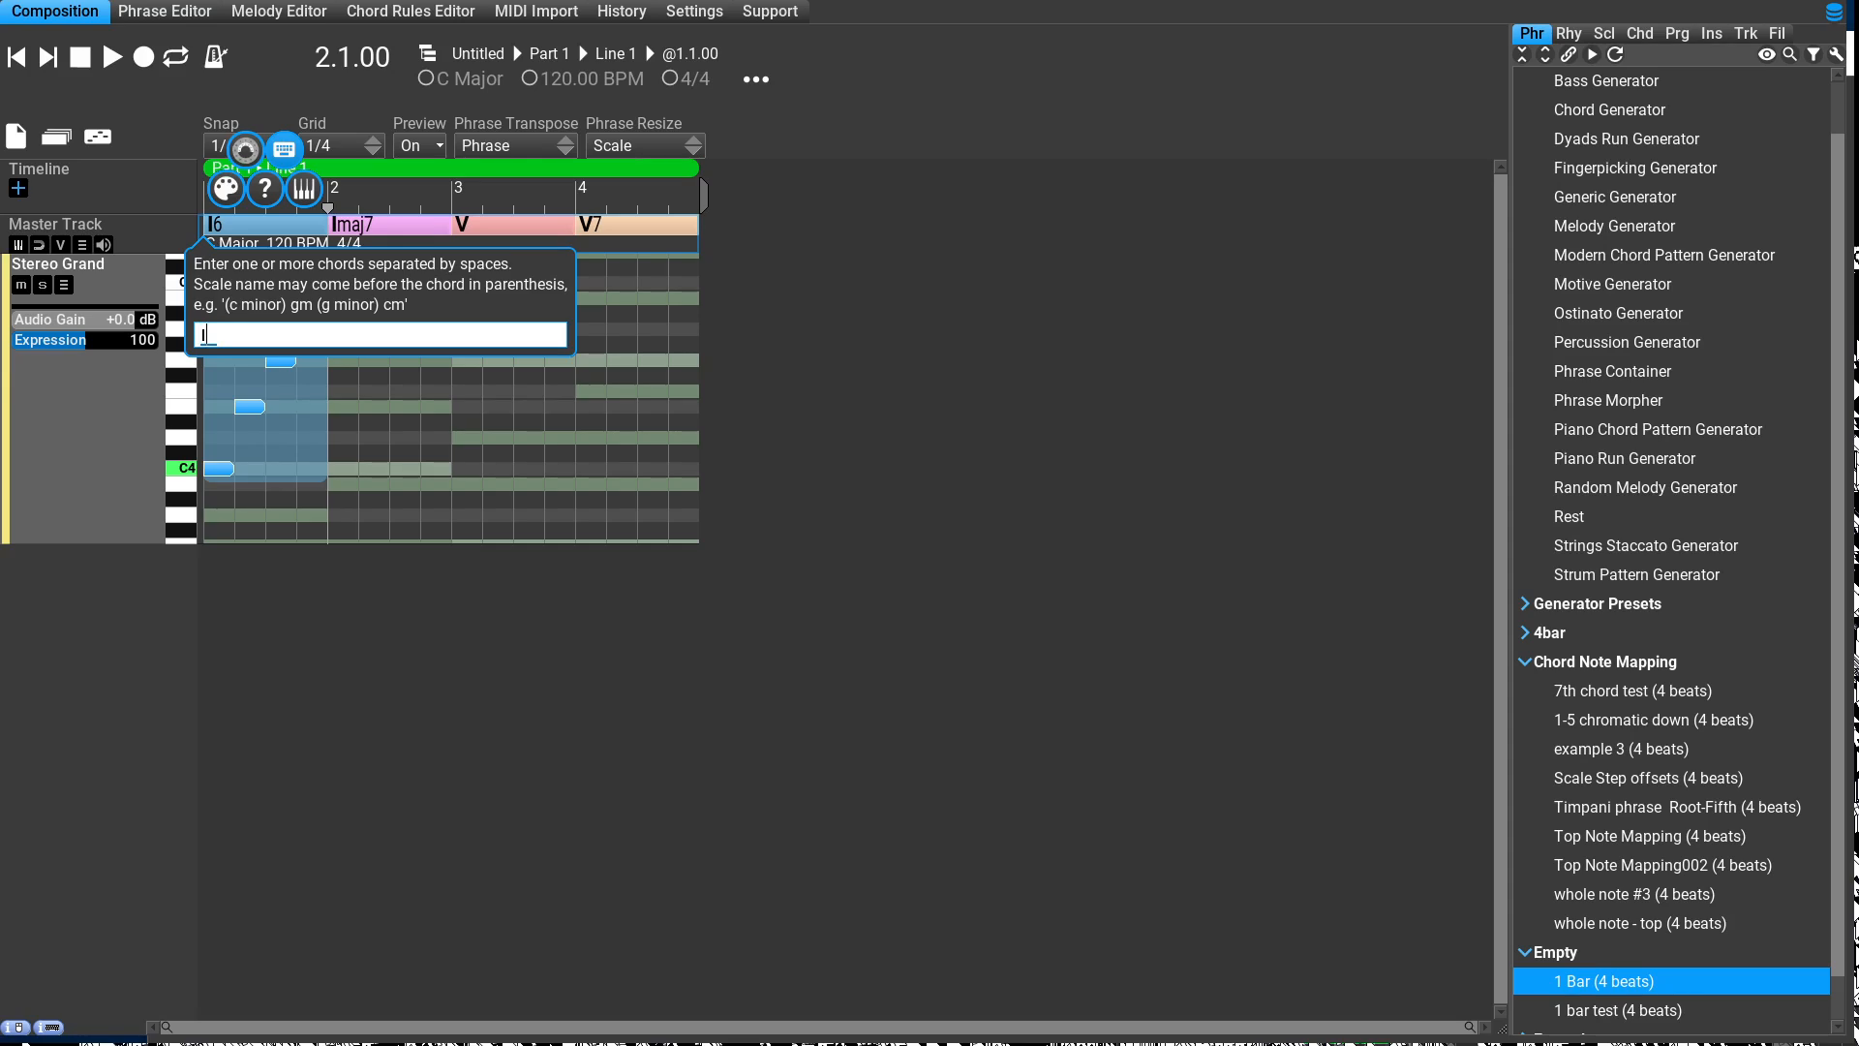
{"action": "key", "text": "Return"}
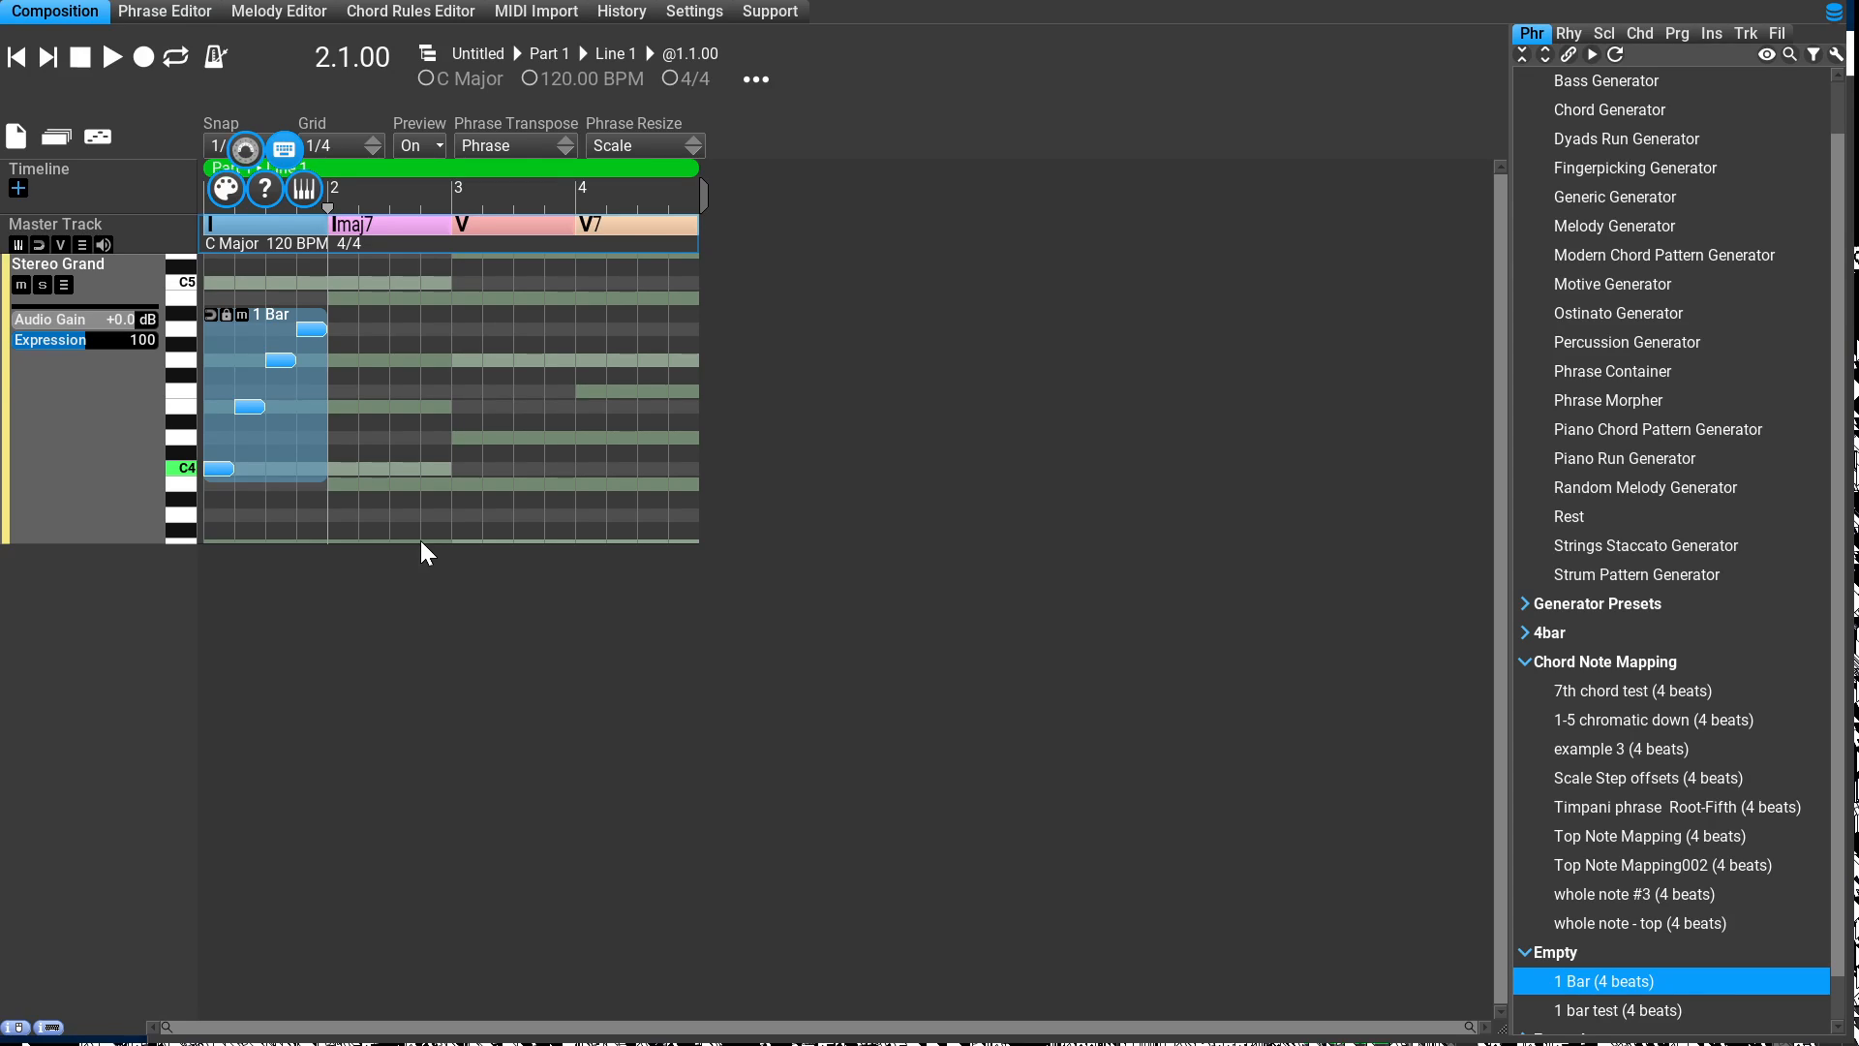
{"action": "left_click", "coordinate": [473, 497]}
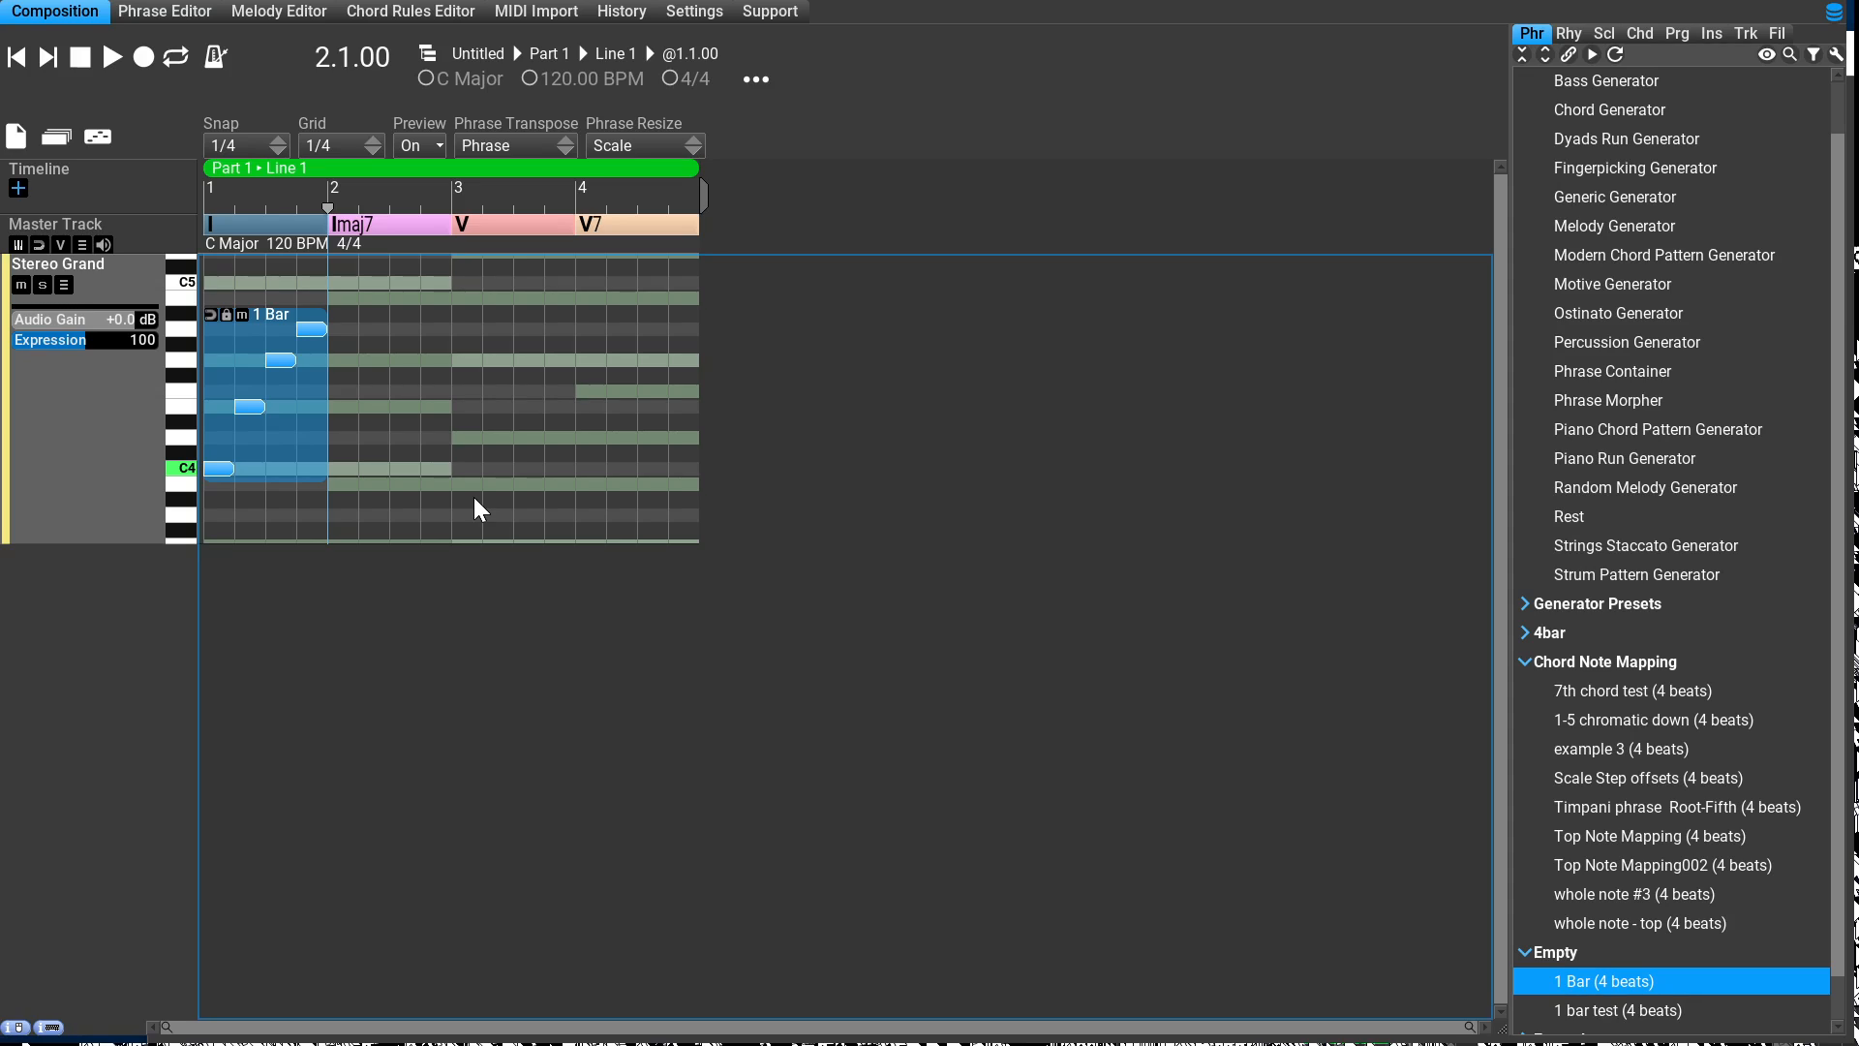
Step: Compare the last note's mapping and its ignore non-existent chord note option in the phrase with its placement in the composition
{"action": "left_click", "coordinate": [211, 10]}
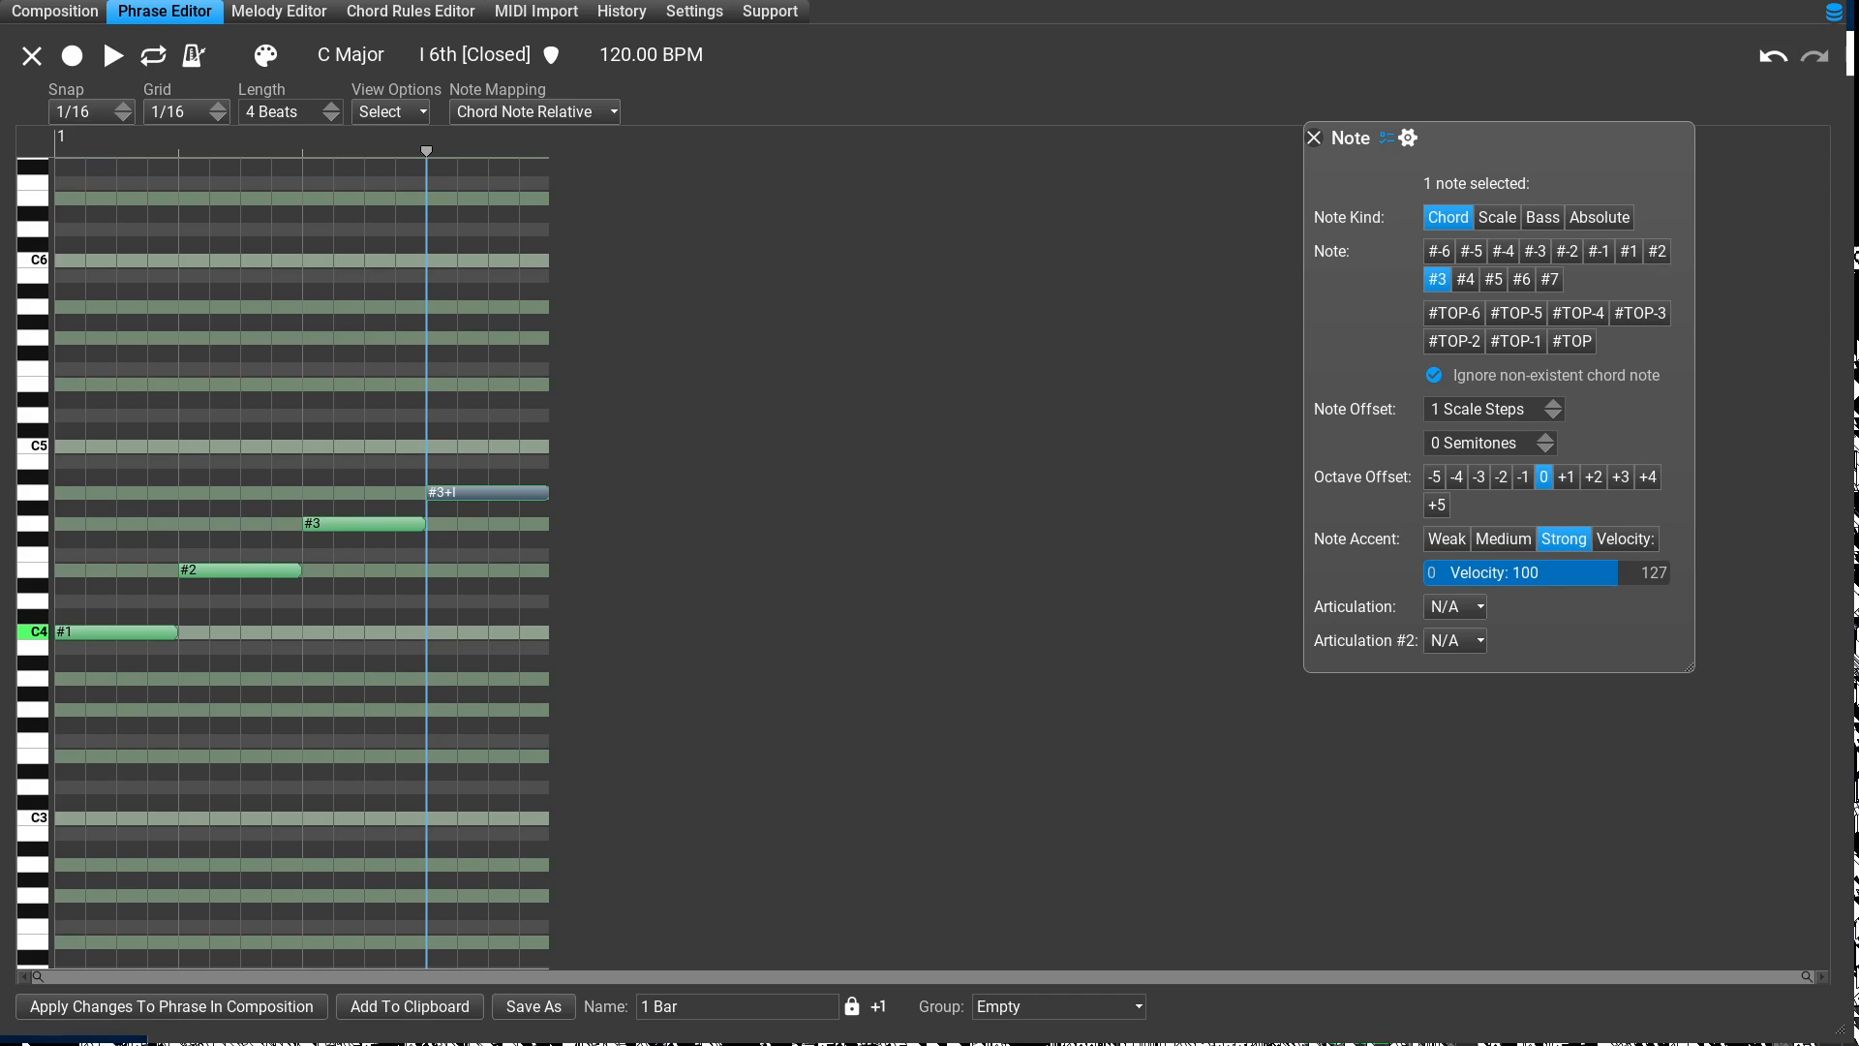
{"action": "left_click", "coordinate": [1433, 375]}
{"action": "left_click", "coordinate": [1434, 374]}
{"action": "left_click", "coordinate": [95, 14]}
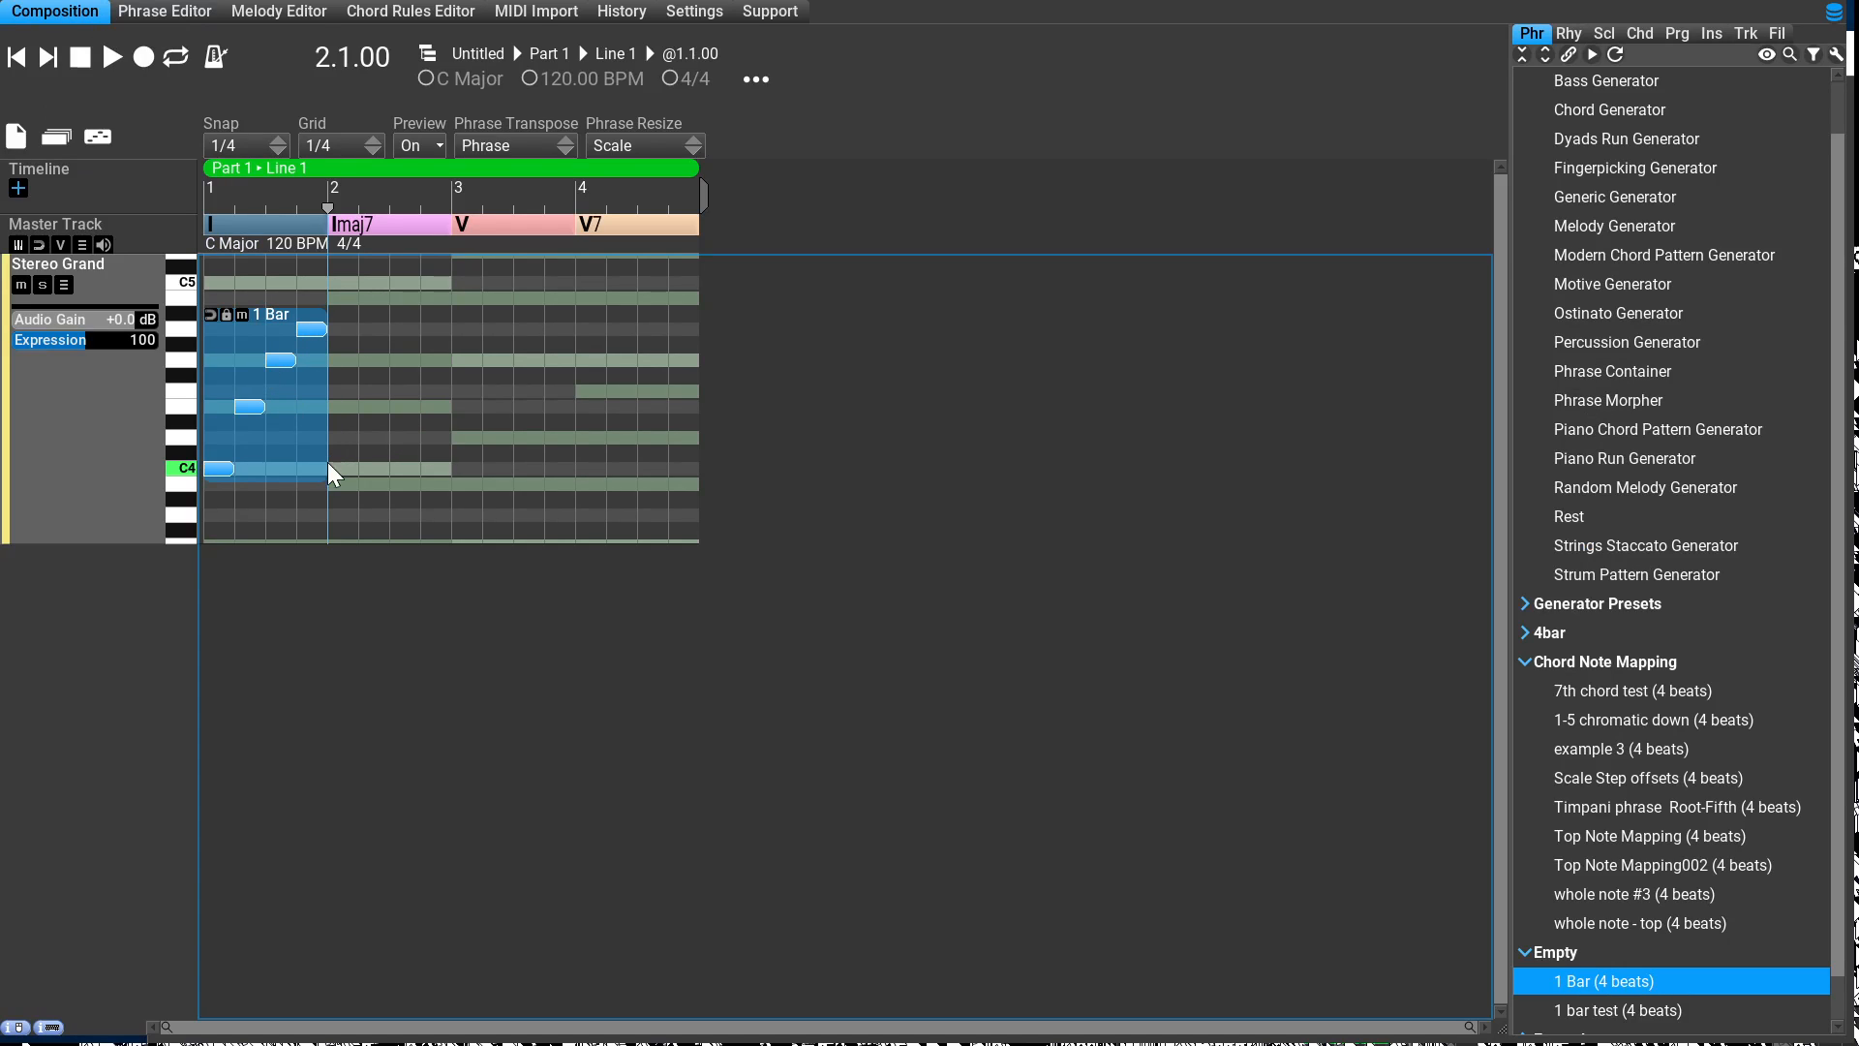
{"action": "left_click", "coordinate": [360, 507]}
{"action": "left_click", "coordinate": [207, 21]}
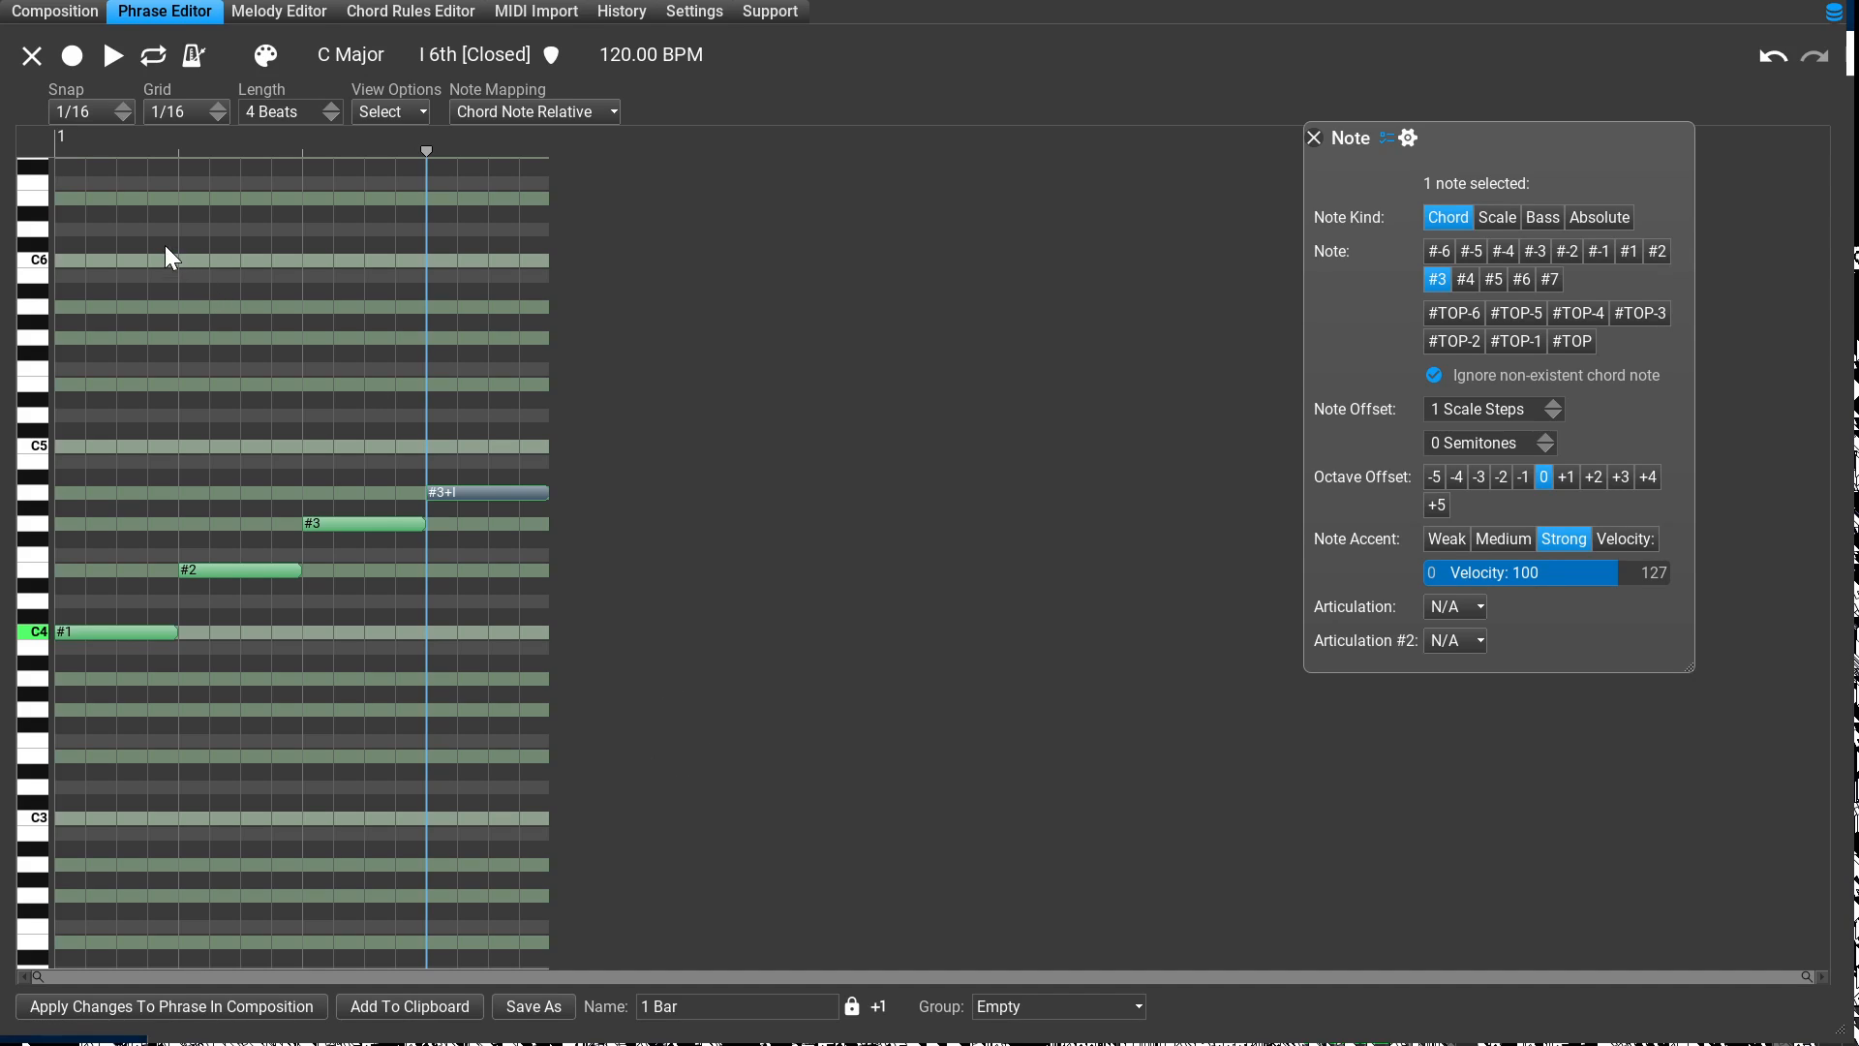
{"action": "left_click", "coordinate": [84, 15]}
{"action": "left_click", "coordinate": [132, 14]}
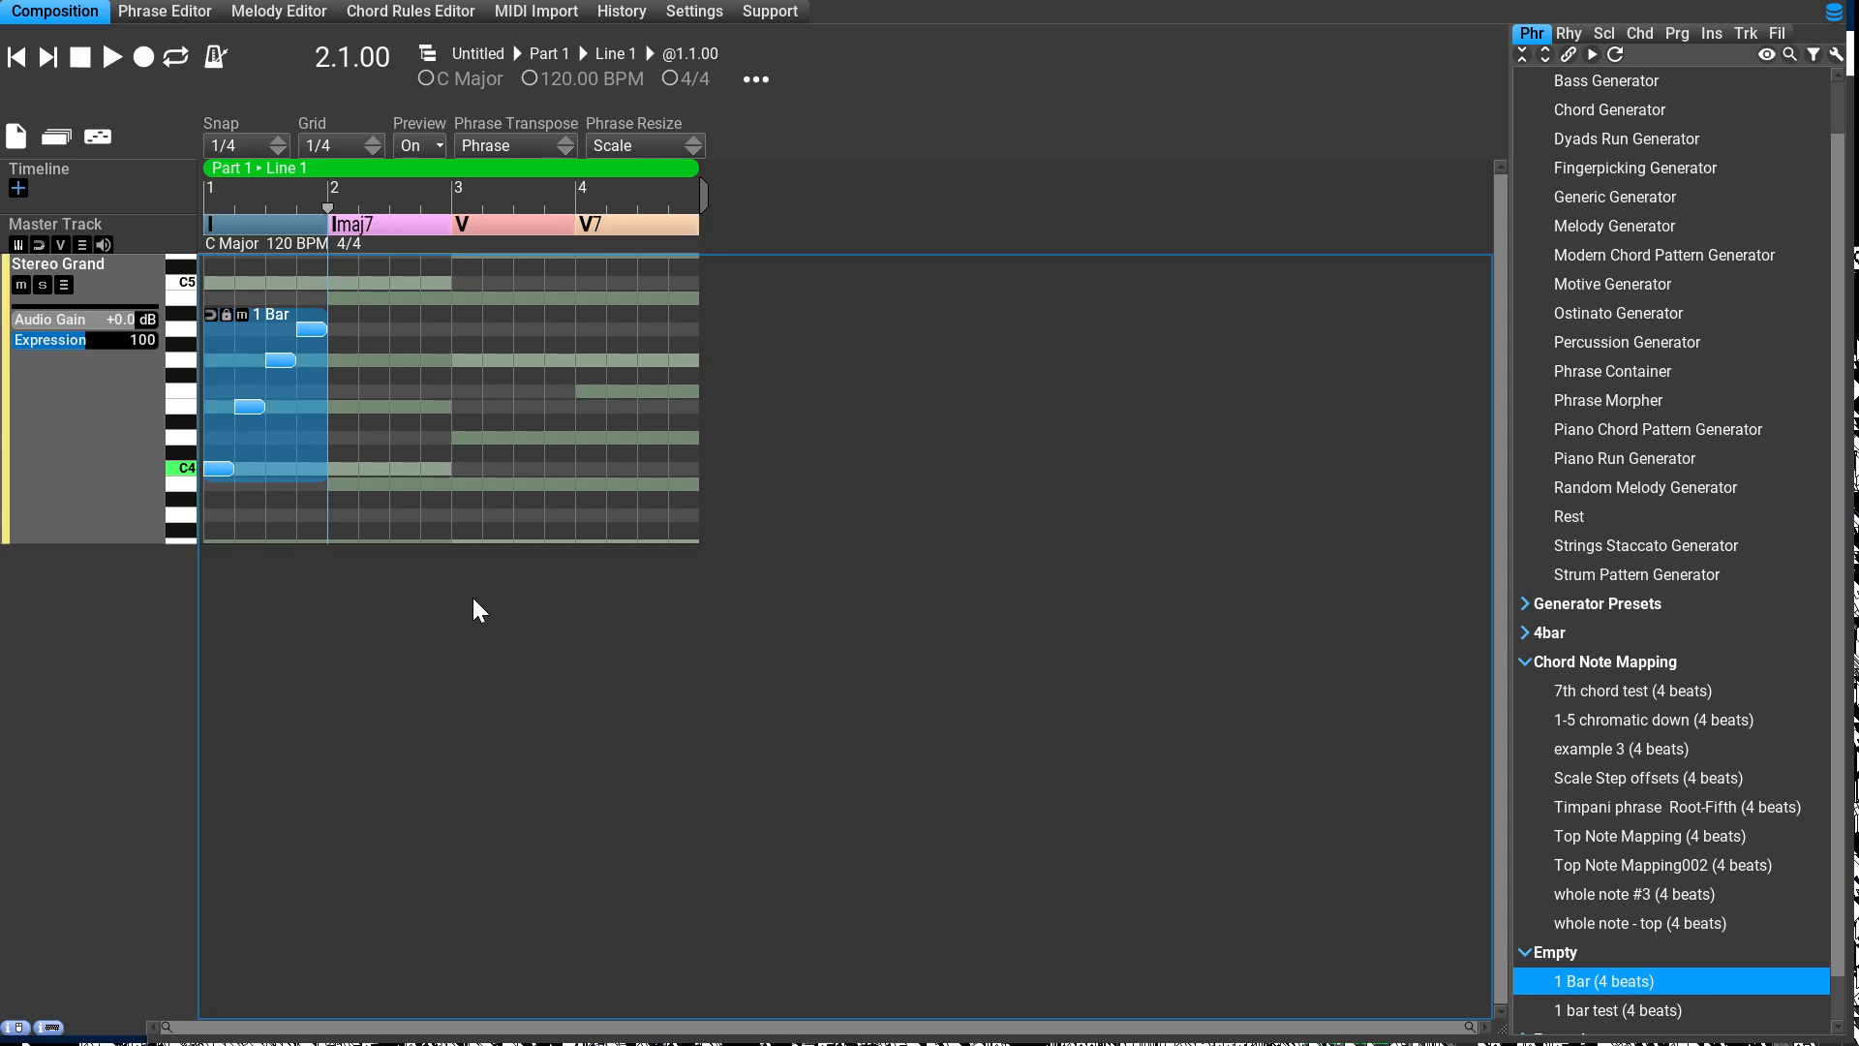
Step: Map the phrase's last note to chord note #4 with 0 scale steps and a 1-semitone offset
{"action": "left_click", "coordinate": [222, 14]}
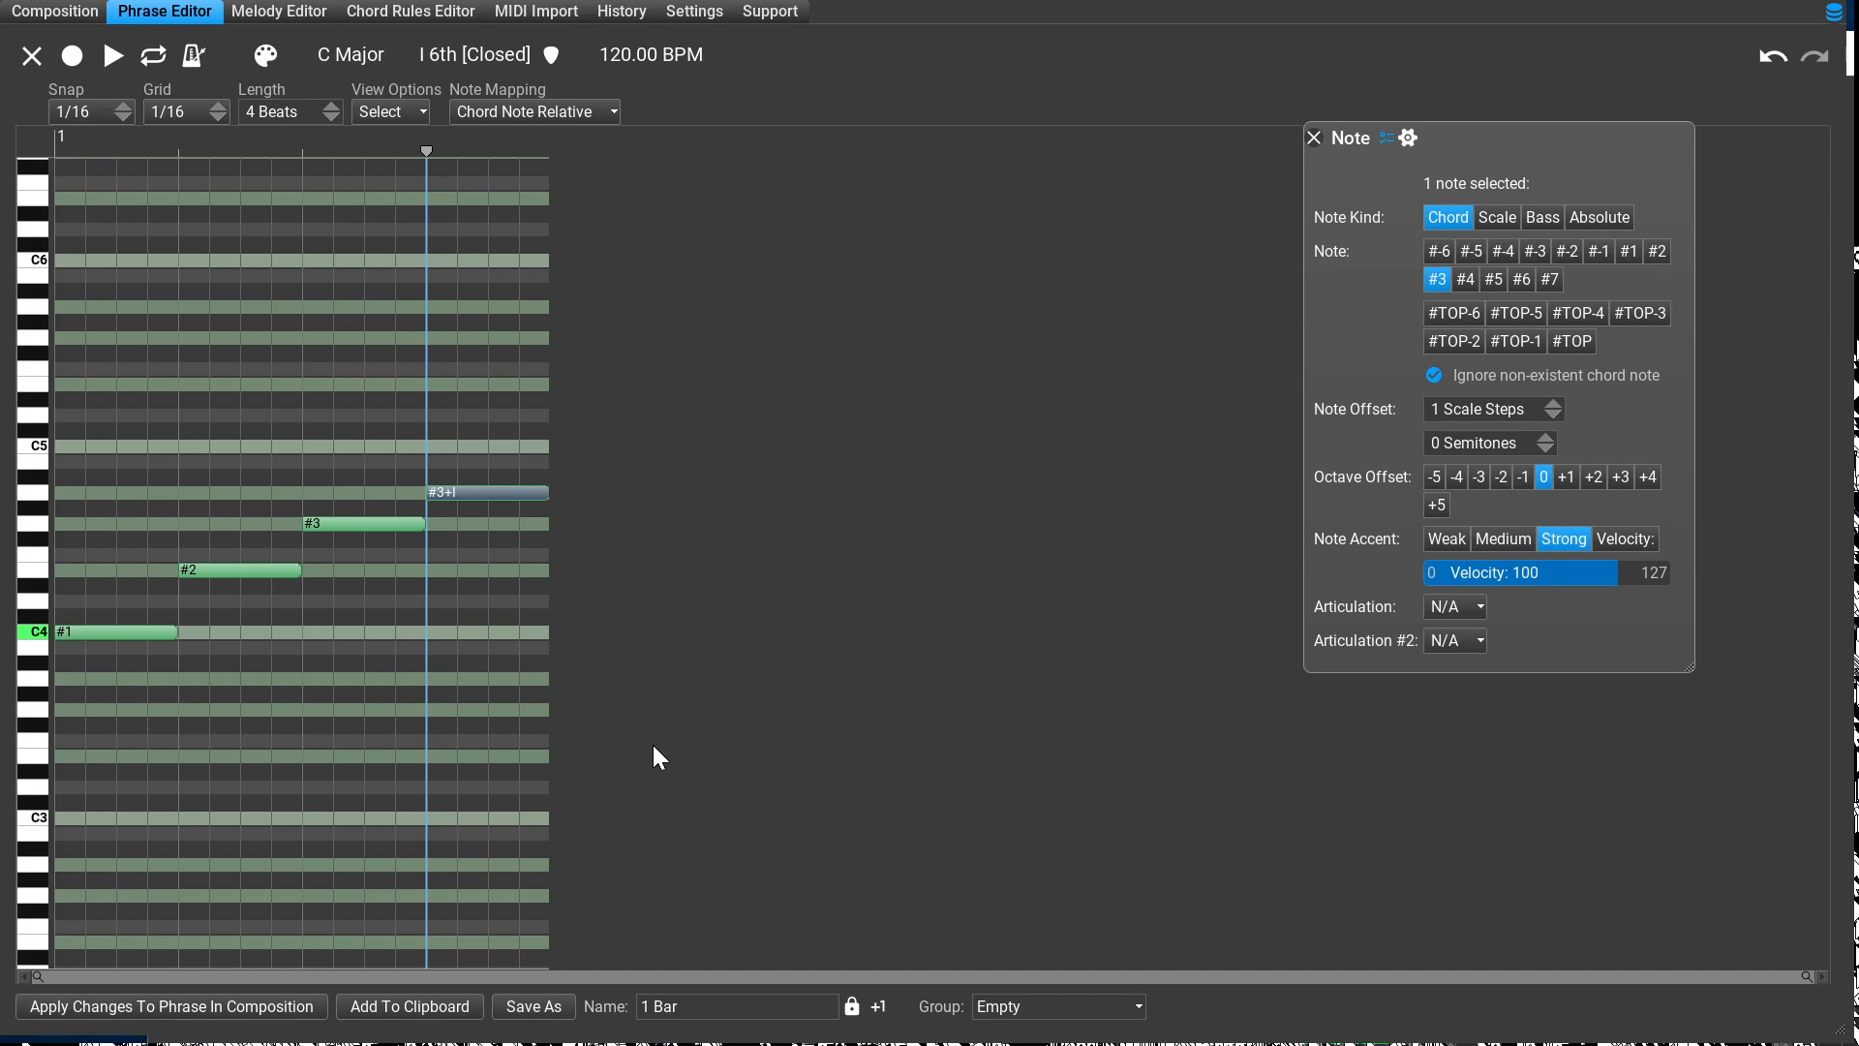
{"action": "left_click_drag", "start_coordinate": [717, 743], "coordinate": [726, 715]}
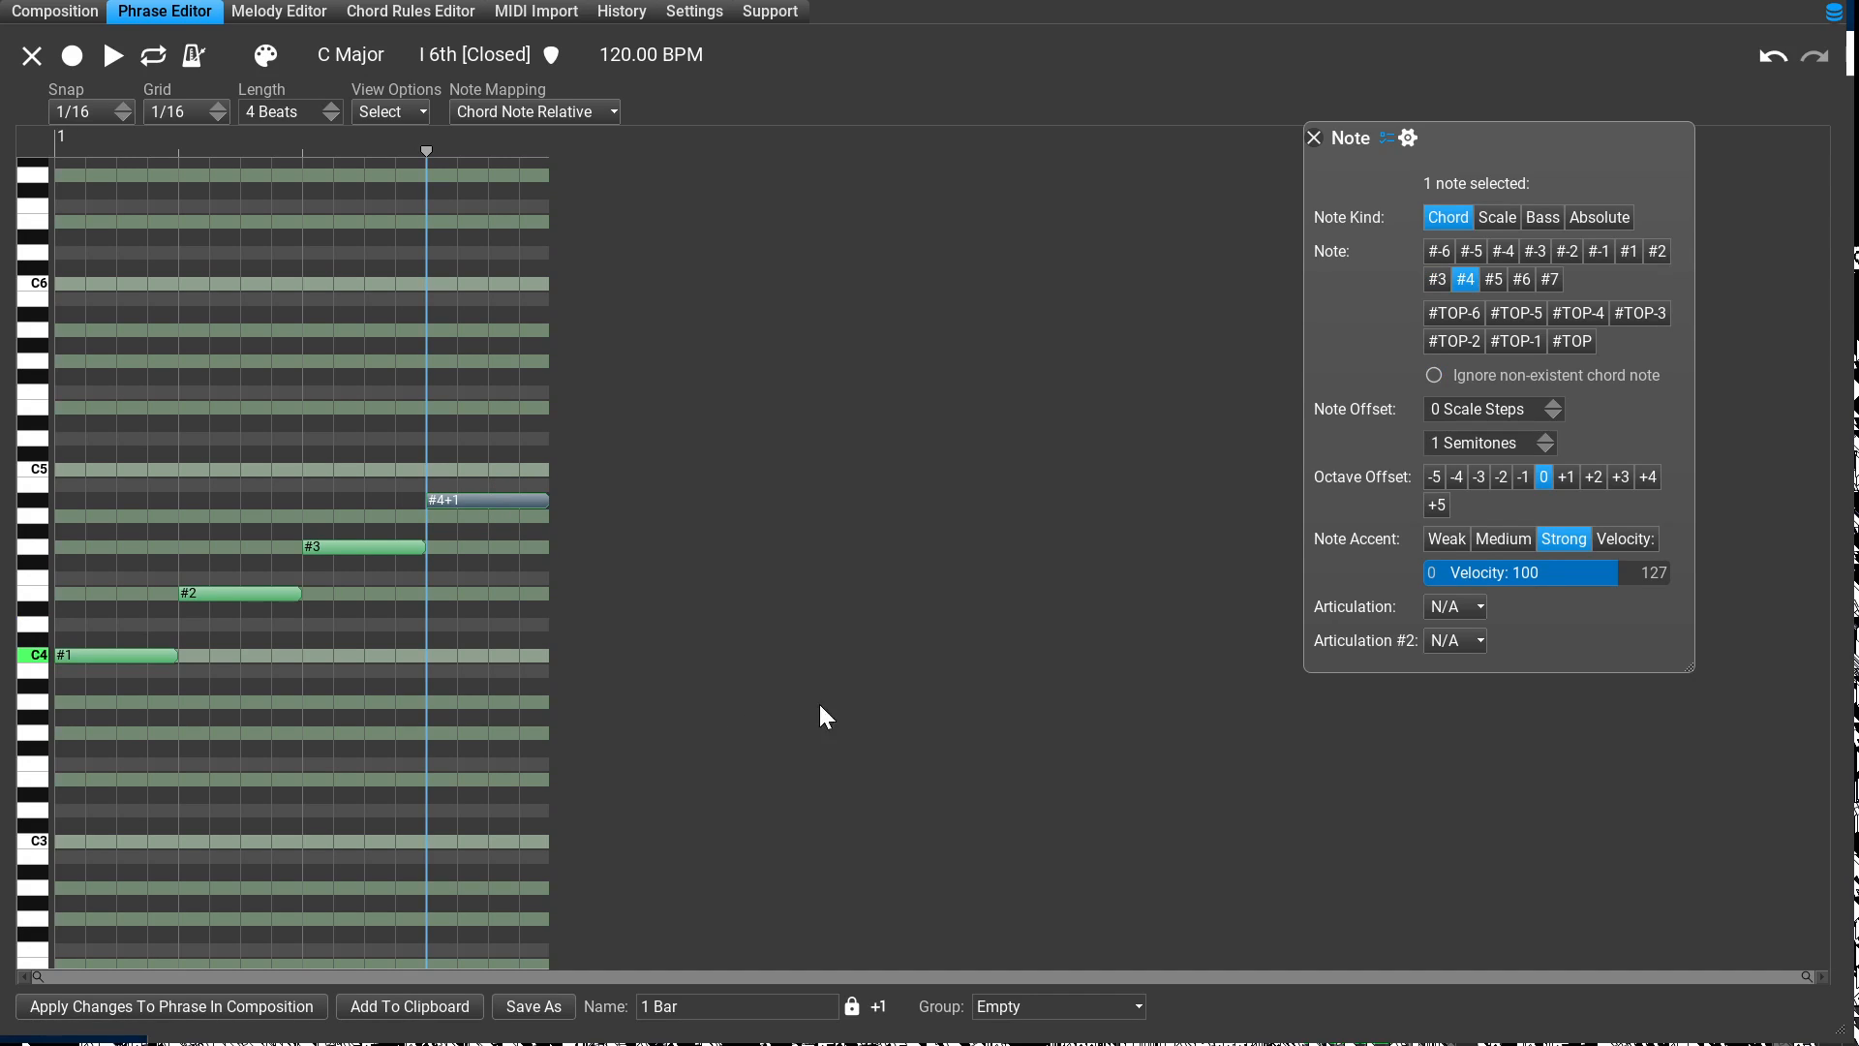